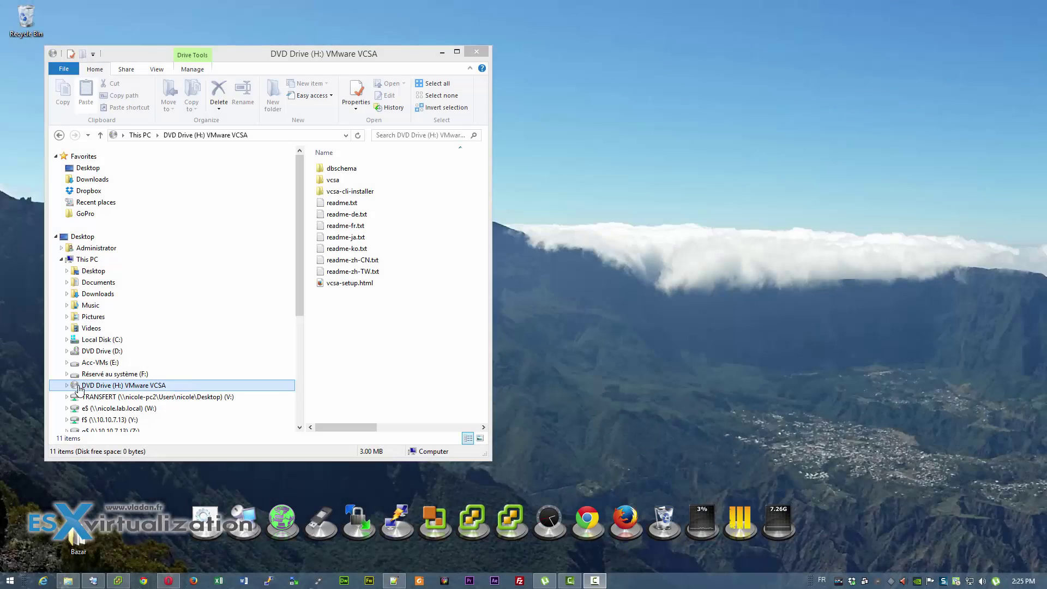
# Step: Open the VMware VCSA disc (H:) and launch vcsa-setup.html
pyautogui.click(83, 390)
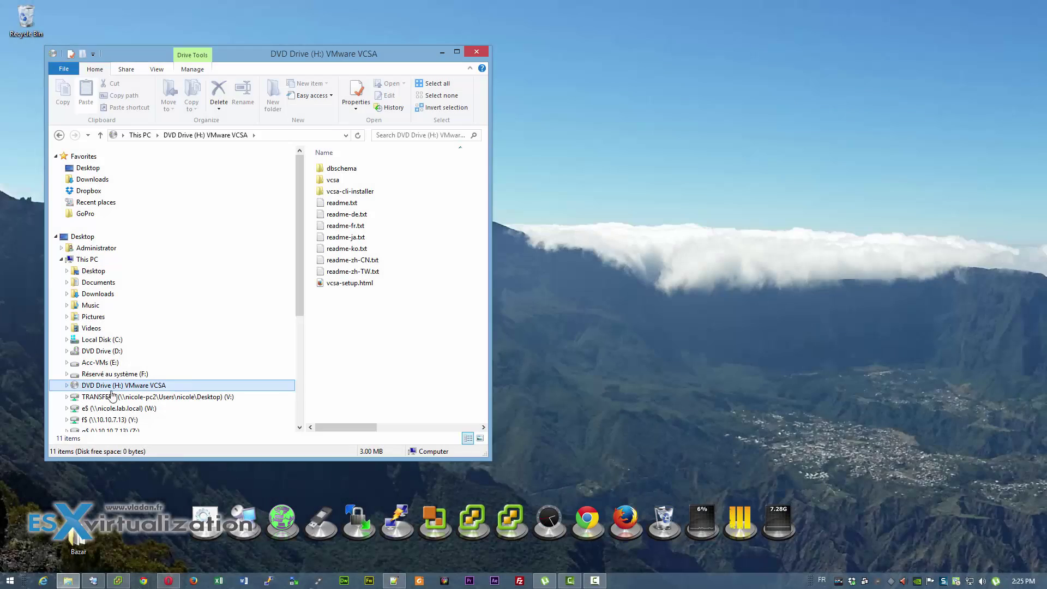
pyautogui.doubleClick(334, 283)
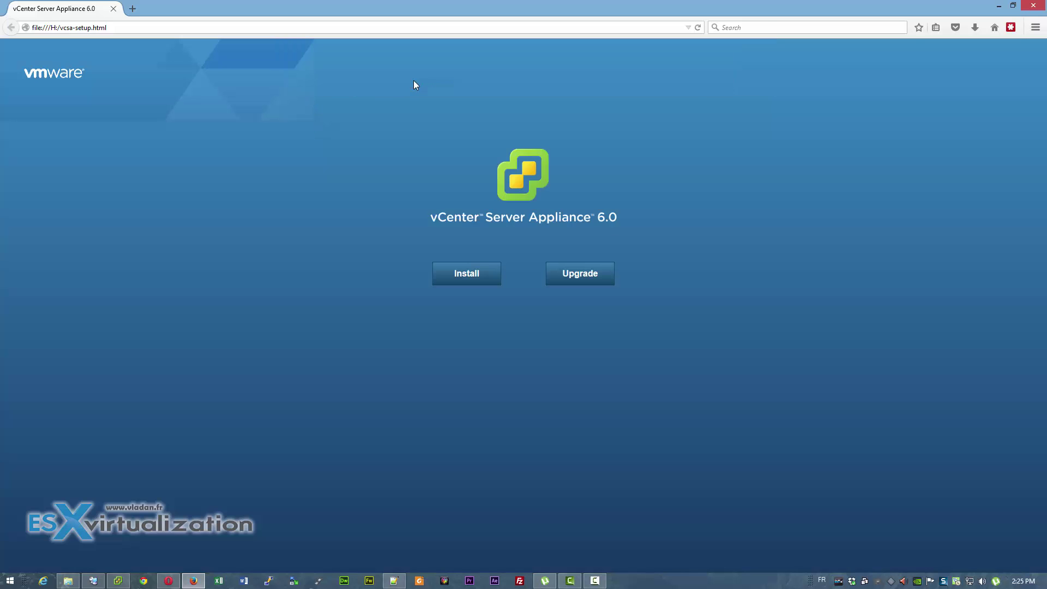
# Step: Start a fresh appliance install and accept the license agreement
pyautogui.click(467, 274)
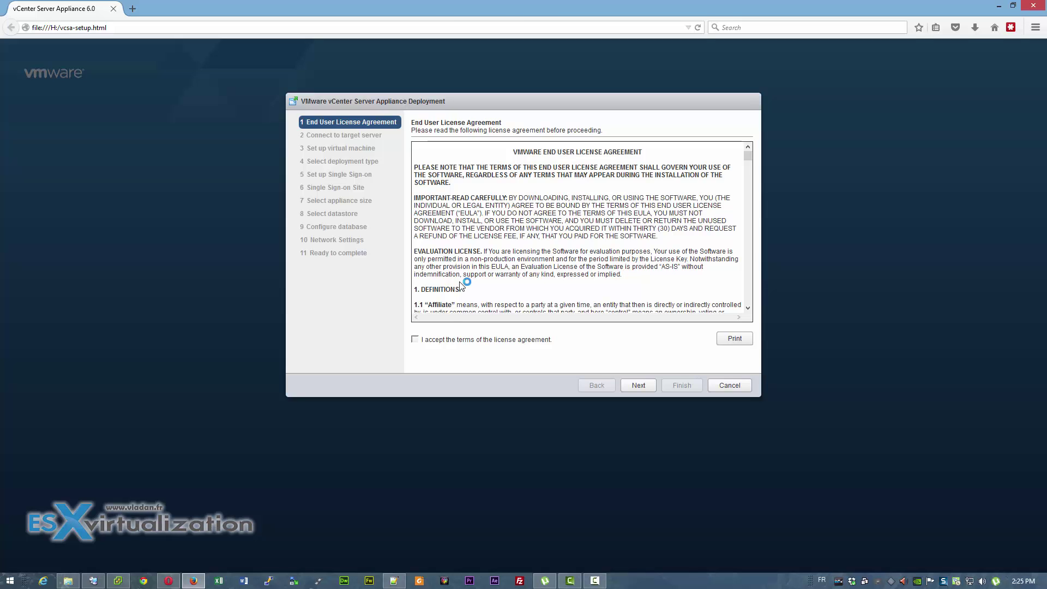
pyautogui.click(415, 340)
pyautogui.click(627, 388)
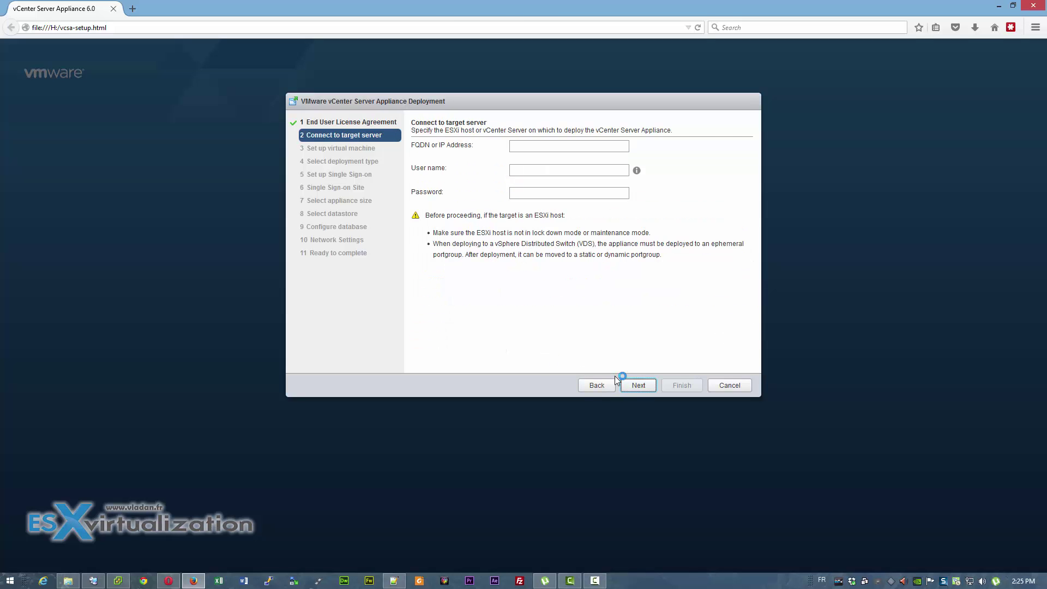
# Step: Connect to target host 10.10.5.9 as root with its password
pyautogui.click(520, 146)
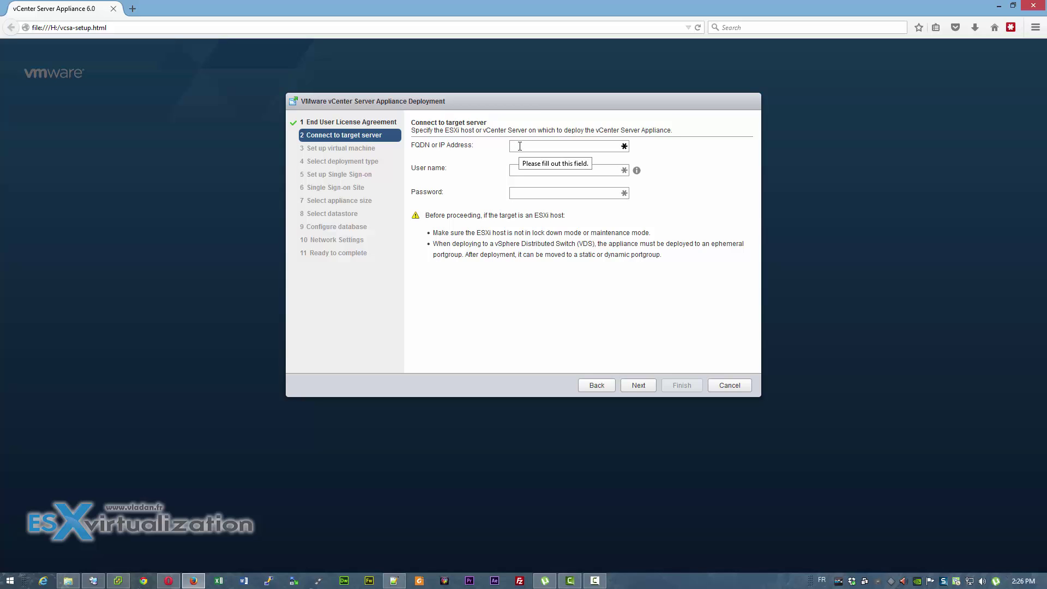
pyautogui.write('10.10.')
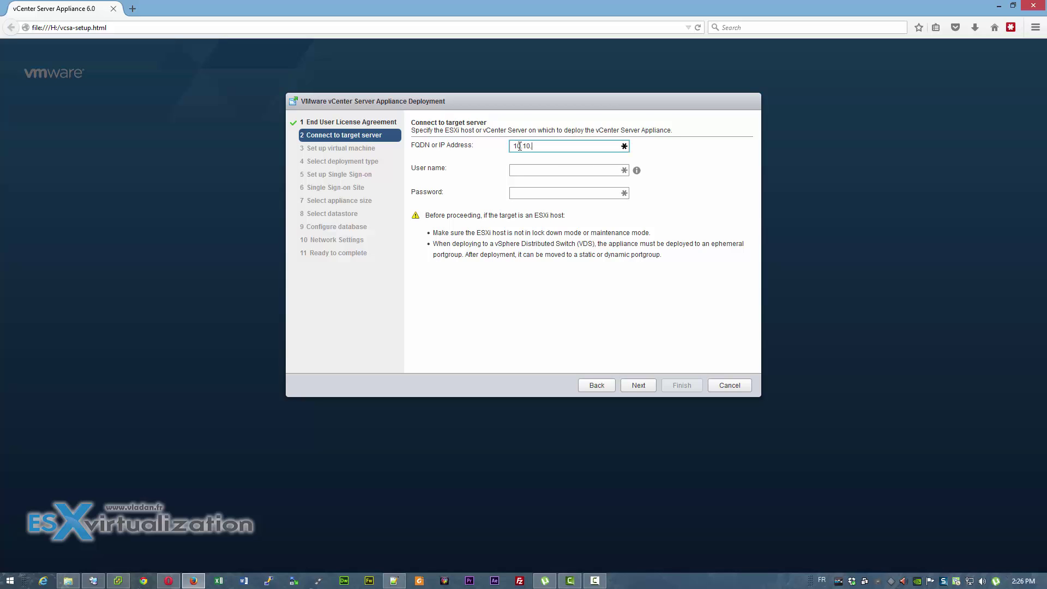
pyautogui.write('5.9')
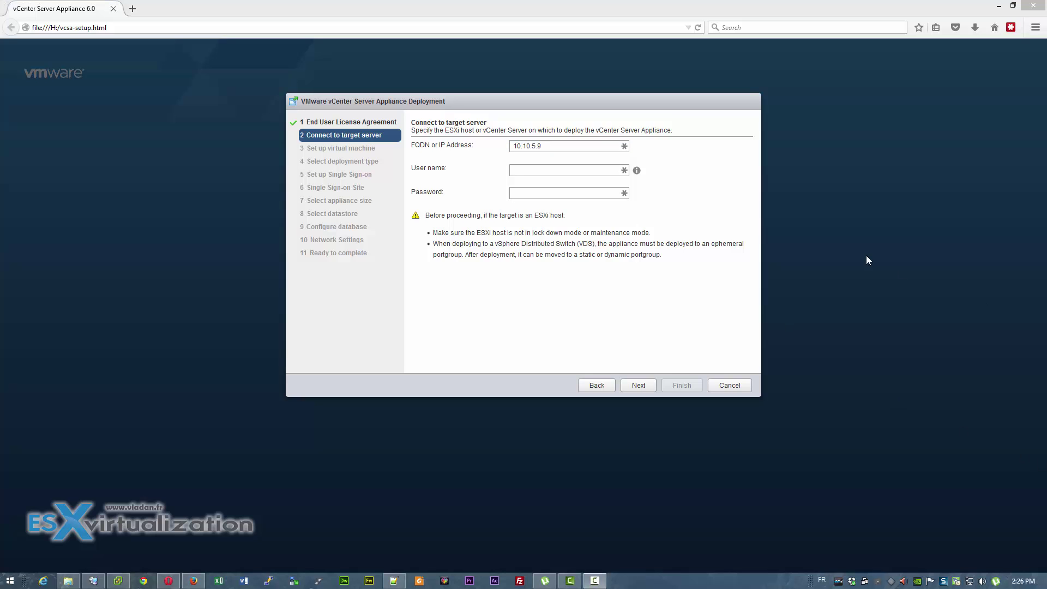
pyautogui.click(584, 170)
pyautogui.write('root')
pyautogui.press('Tab')
pyautogui.write('***********')
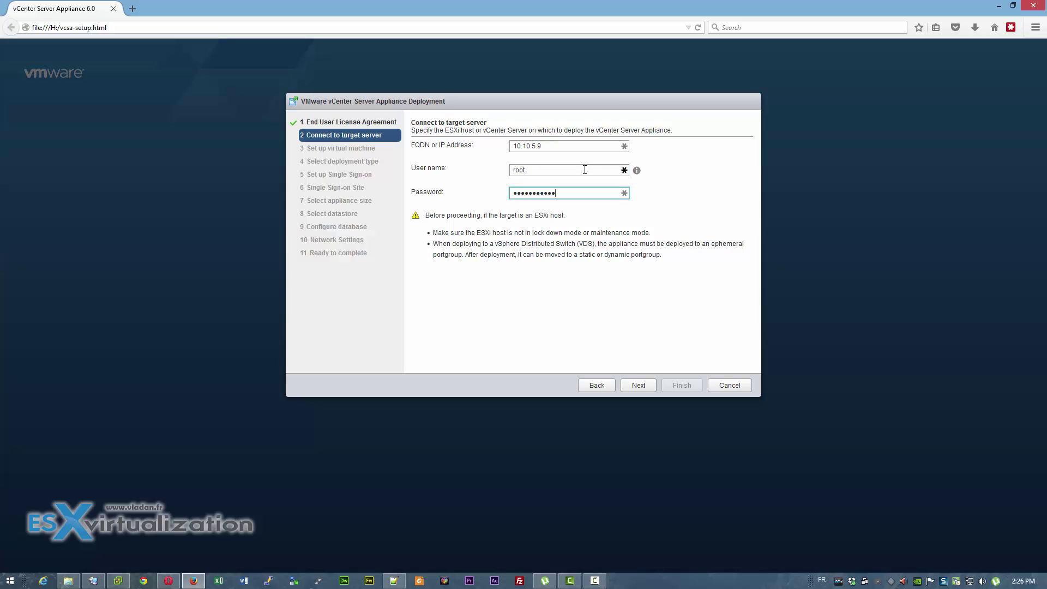
pyautogui.click(642, 391)
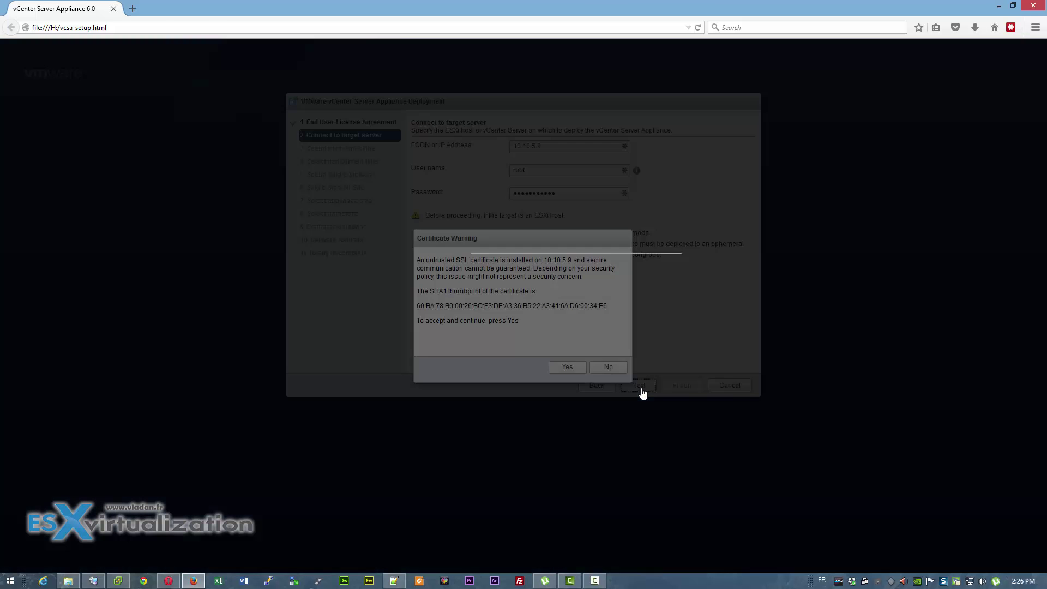
# Step: Accept the host certificate, name the appliance vcsa and set a matching OS password
pyautogui.click(572, 367)
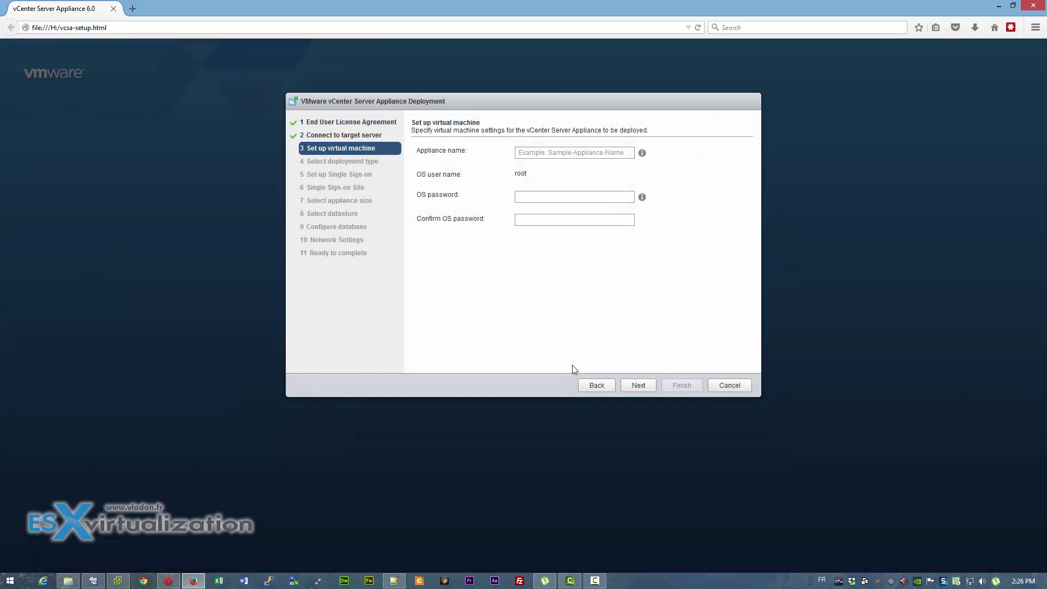
pyautogui.click(543, 151)
pyautogui.write('vcsa')
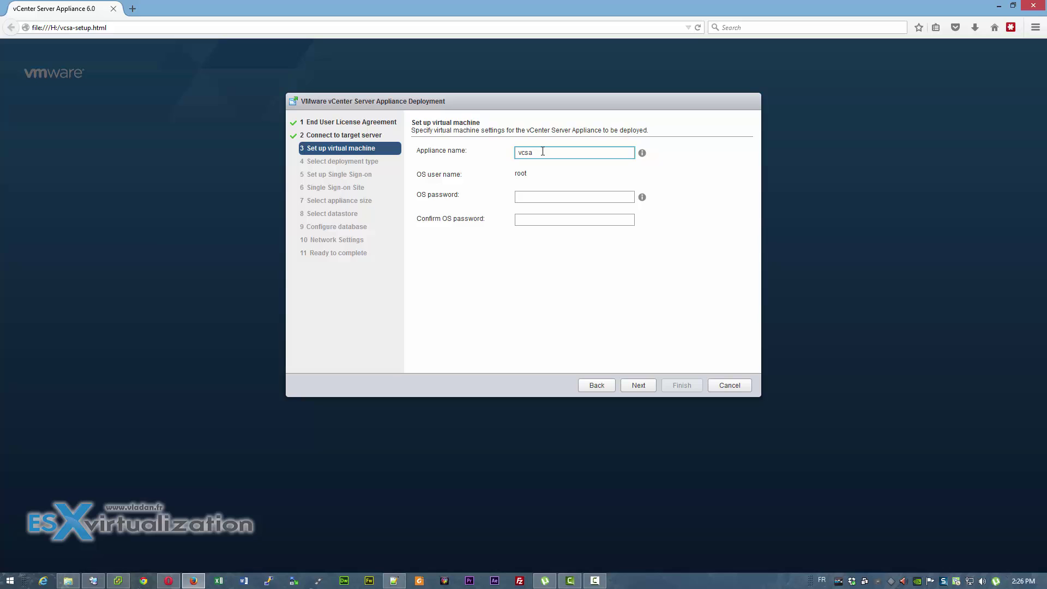
pyautogui.press('Tab')
pyautogui.write('•••••••••••')
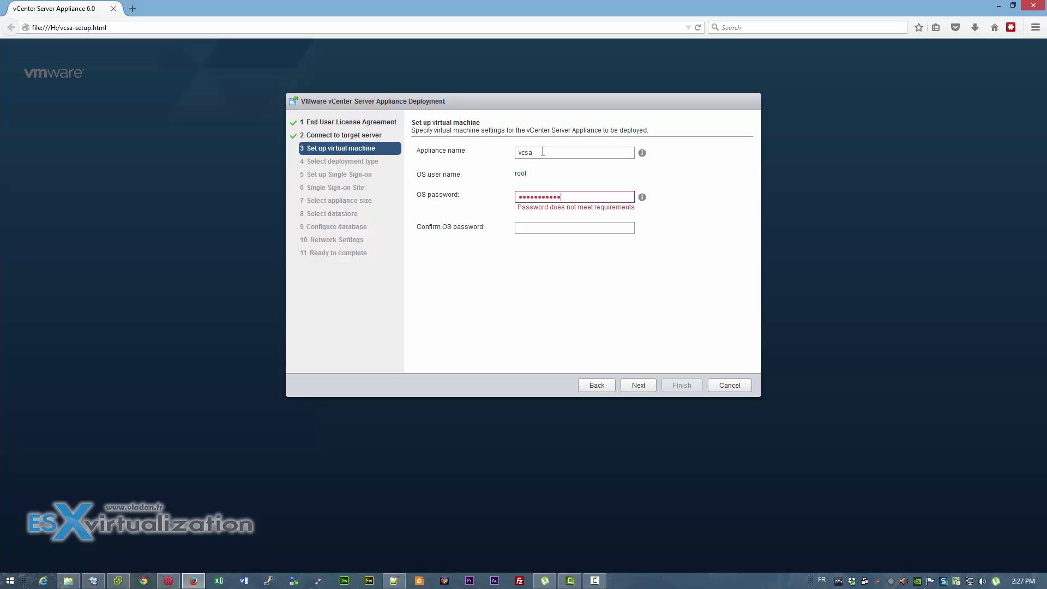
pyautogui.write('•')
pyautogui.press('Tab')
pyautogui.write('•••••••••••')
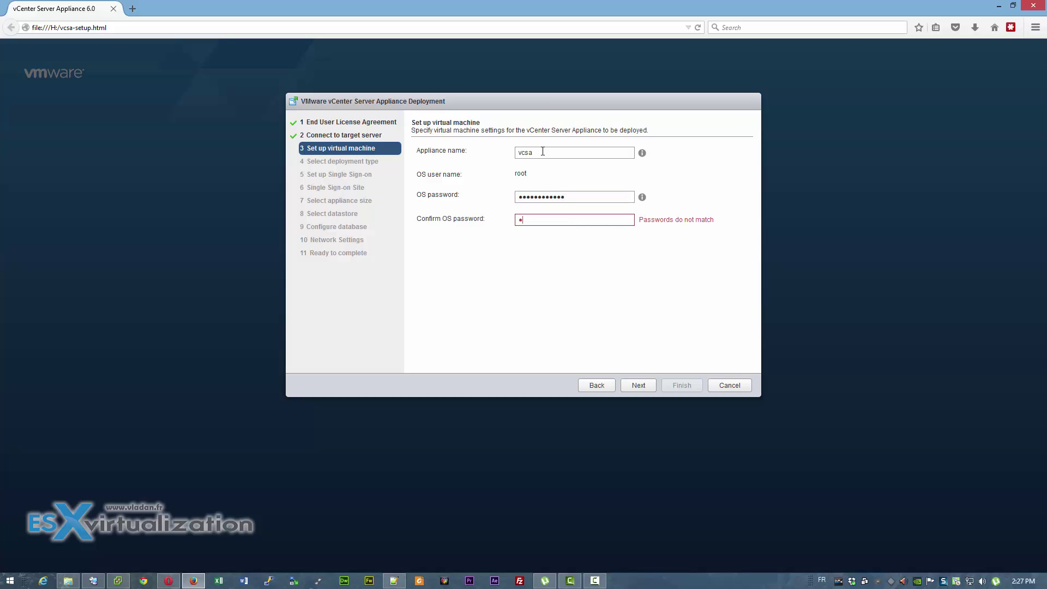
pyautogui.write('•')
pyautogui.click(642, 393)
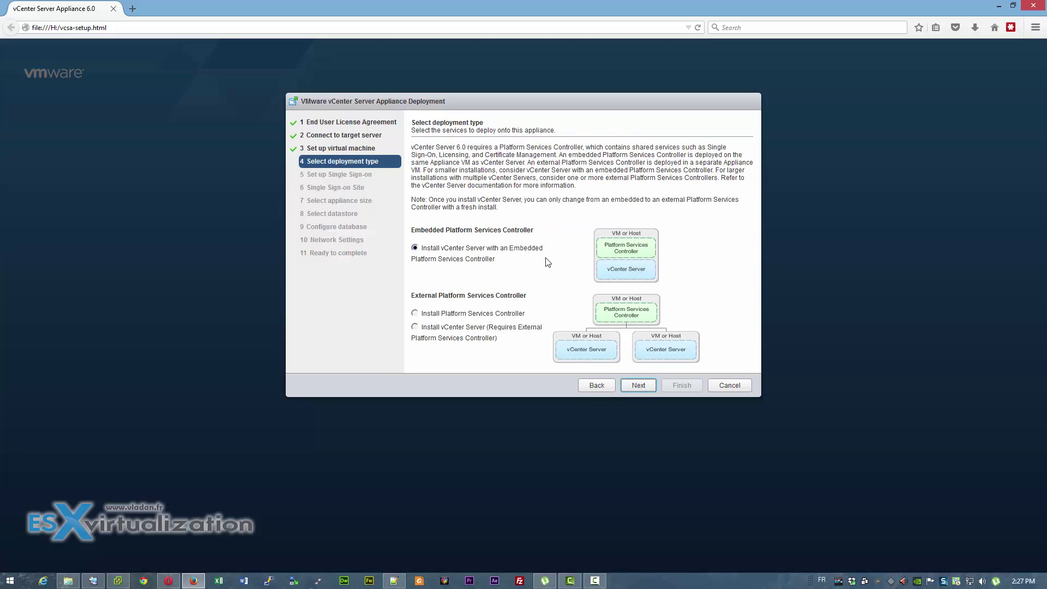
# Step: Keep the embedded deployment, create a new SSO domain and set its password
pyautogui.click(641, 386)
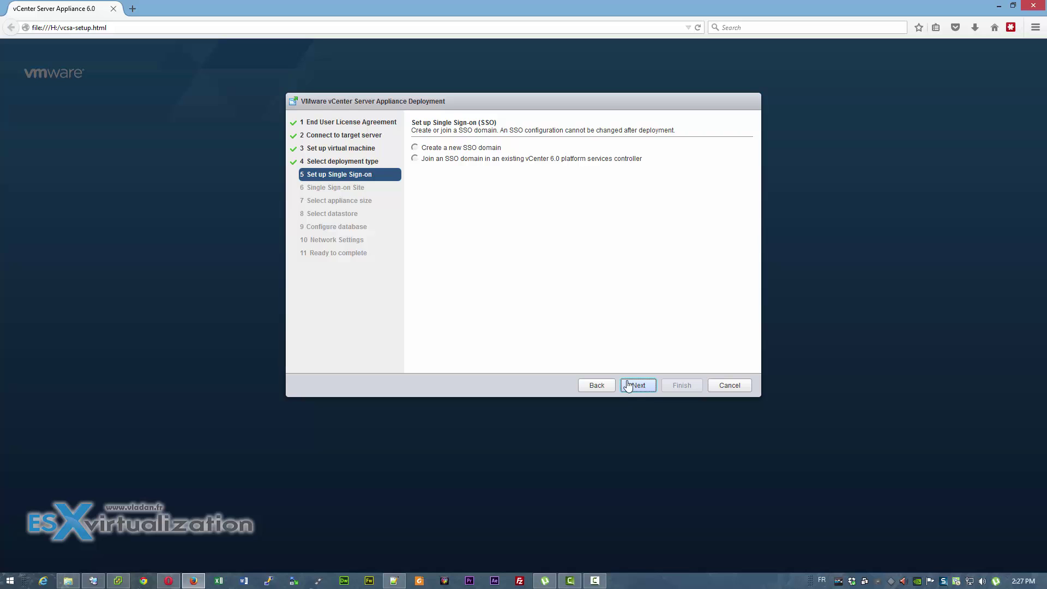
pyautogui.click(454, 149)
pyautogui.click(539, 204)
pyautogui.write('•••••••••')
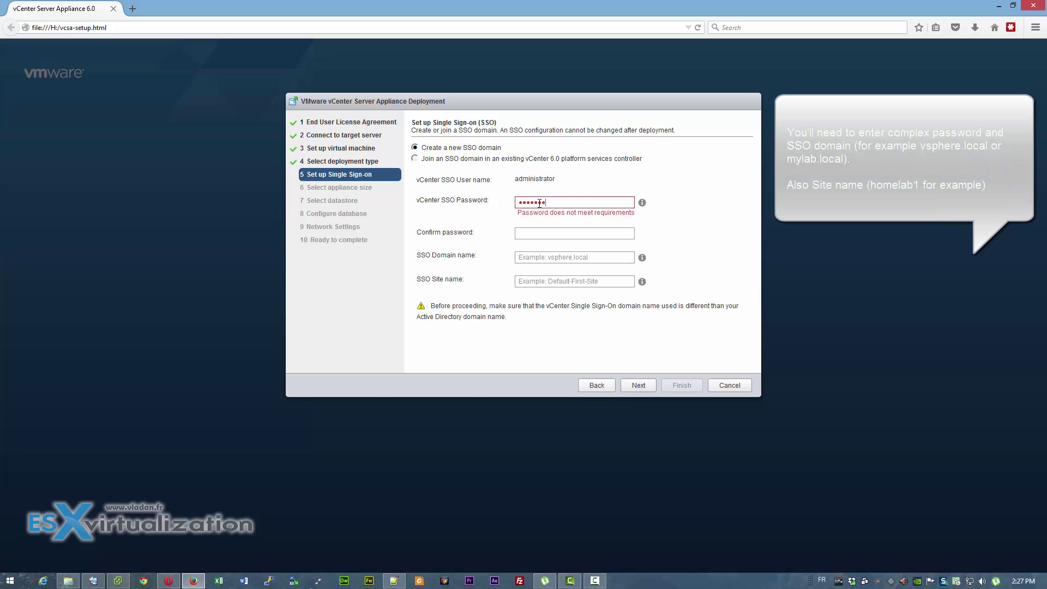
pyautogui.write('•')
pyautogui.click(523, 225)
pyautogui.write('••••••')
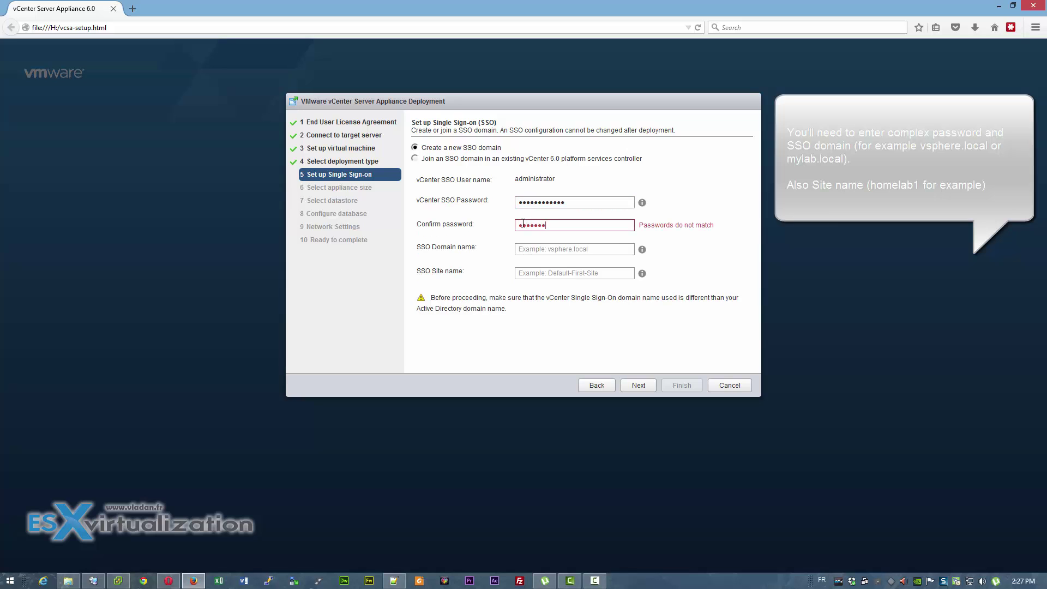
pyautogui.write('•••')
pyautogui.press('BackSpace')
pyautogui.press('BackSpace')
pyautogui.press('BackSpace')
pyautogui.press('BackSpace')
pyautogui.press('BackSpace')
pyautogui.press('BackSpace')
pyautogui.press('BackSpace')
pyautogui.press('BackSpace')
pyautogui.press('BackSpace')
pyautogui.press('BackSpace')
pyautogui.write('••••••••••••')
# Step: Set SSO domain vsphere.local with site name first-site and continue
pyautogui.click(552, 252)
pyautogui.write('vsphere.local')
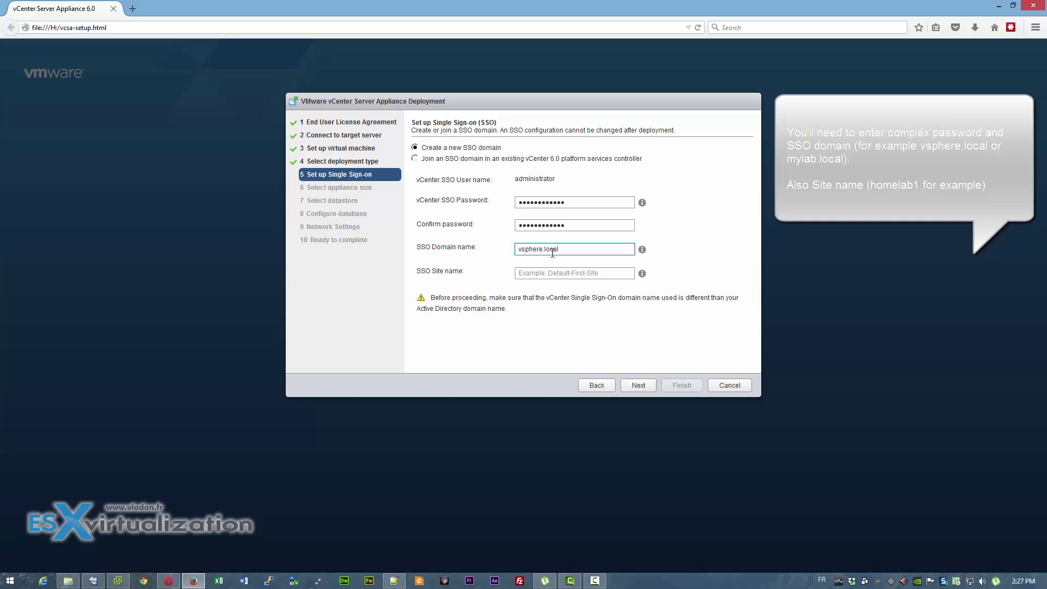
pyautogui.click(550, 270)
pyautogui.write('def')
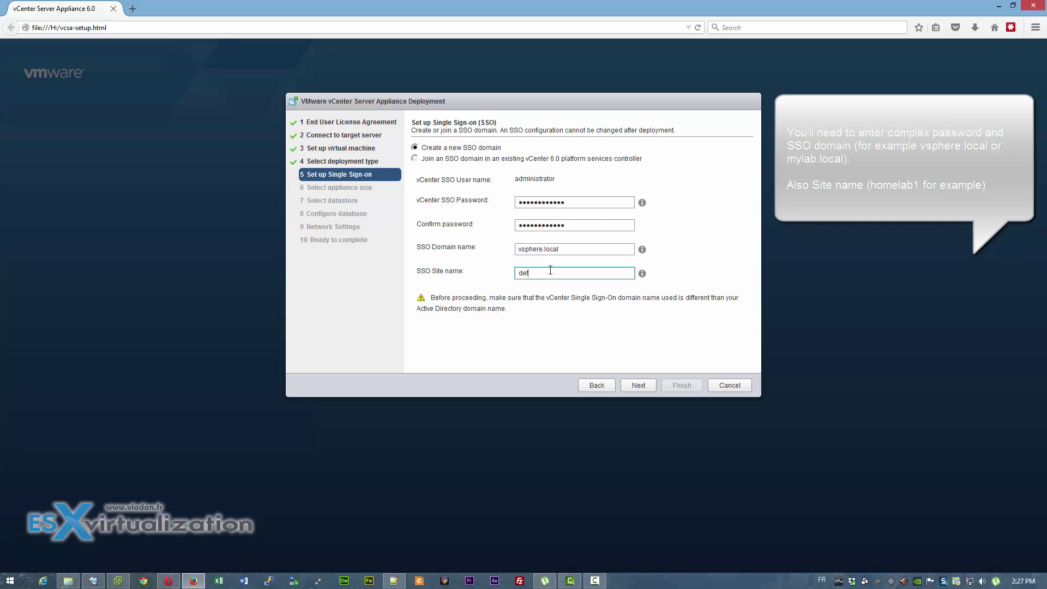
pyautogui.write('ault-site')
pyautogui.click(539, 272)
pyautogui.hotkey('shift', 'Home')
pyautogui.write('first')
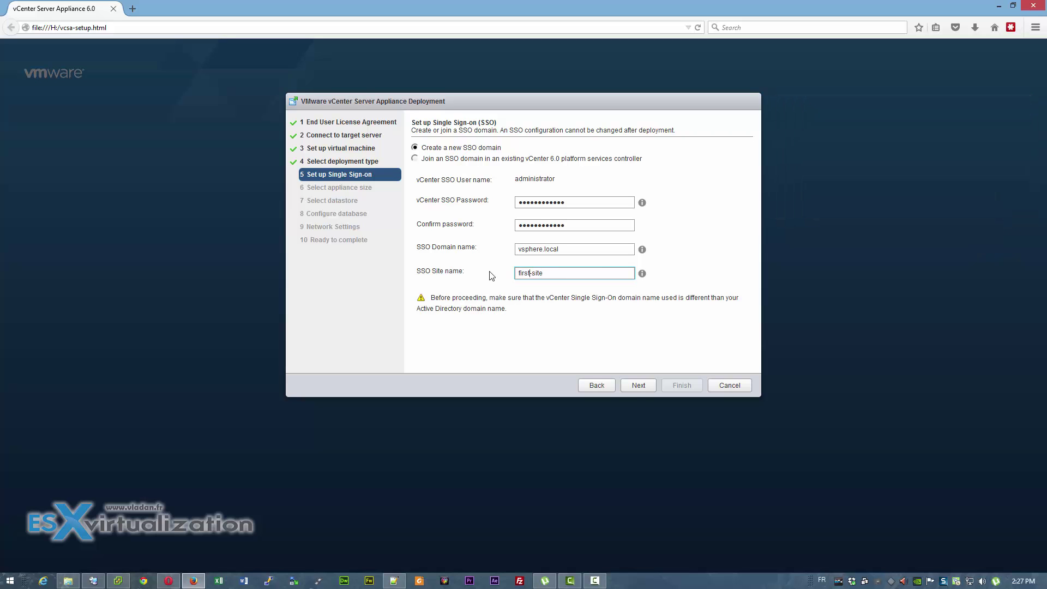
pyautogui.click(632, 385)
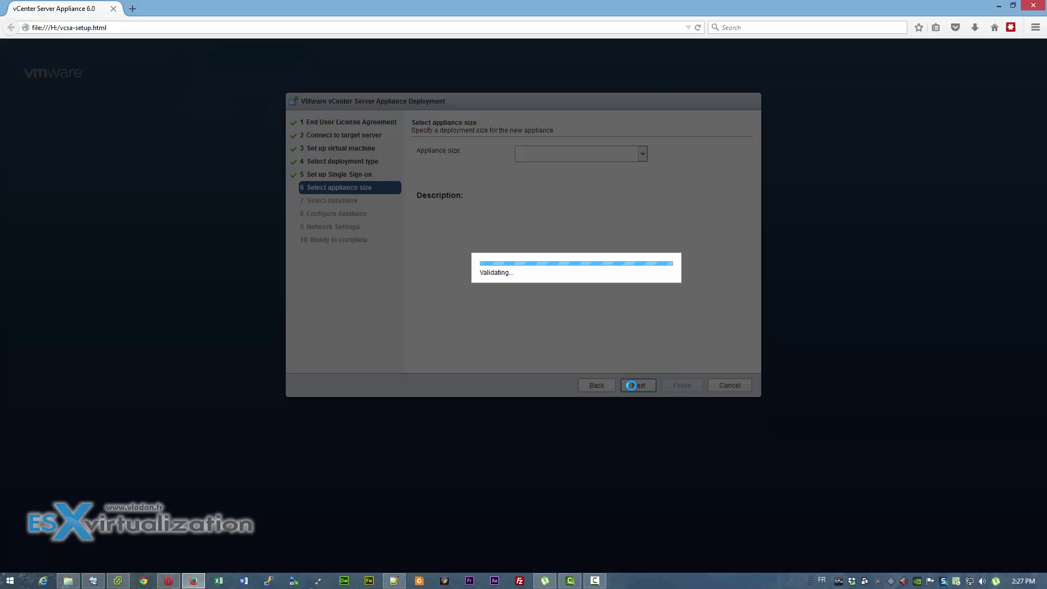
# Step: Keep Tiny size, choose the 230ssd-Vertex datastore, and keep embedded PostgreSQL
pyautogui.click(595, 155)
pyautogui.click(595, 156)
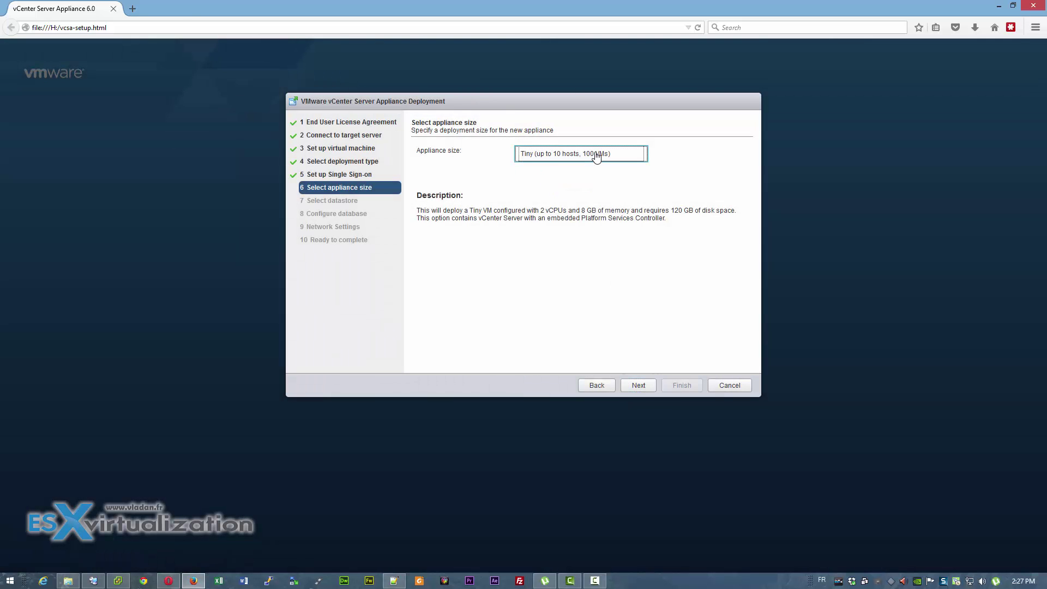
pyautogui.click(636, 387)
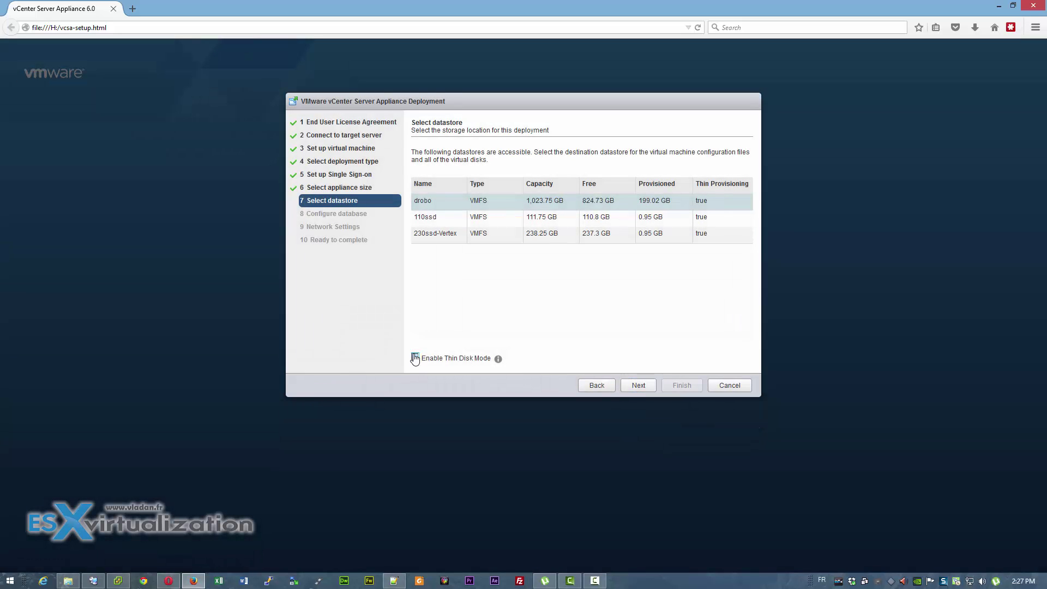
pyautogui.click(429, 235)
pyautogui.click(654, 387)
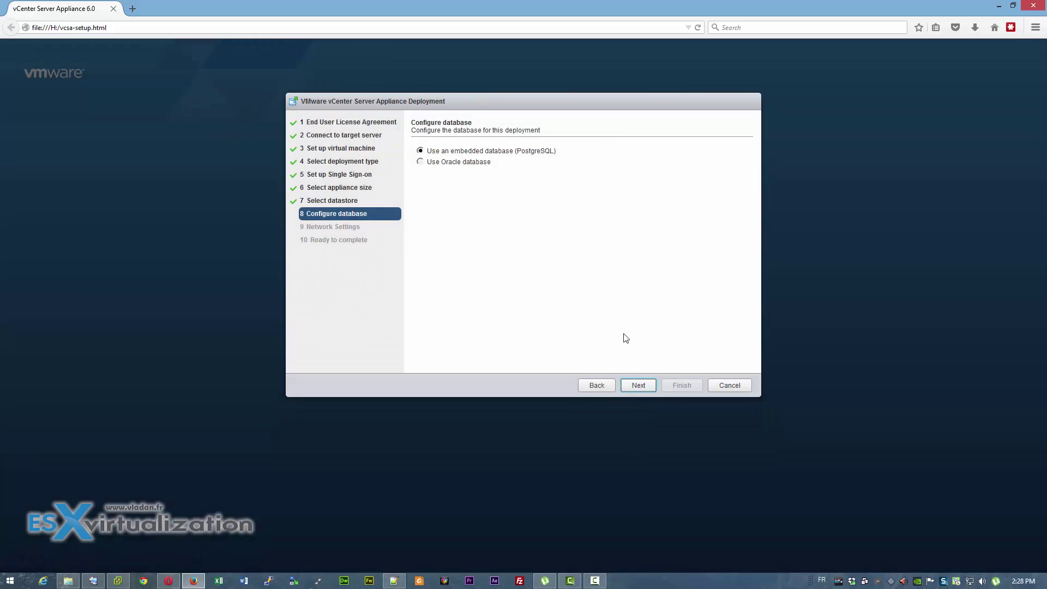
pyautogui.click(643, 391)
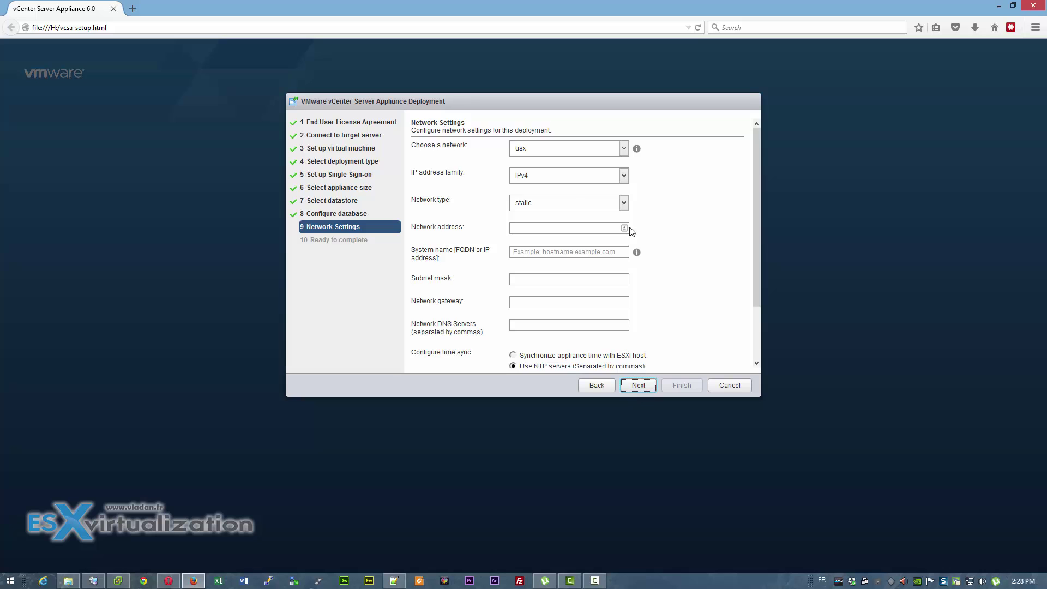
# Step: Put the appliance on VM Network at 10.10.7.27, vcsa.lab.local, mask 255.255.255.0
pyautogui.click(624, 148)
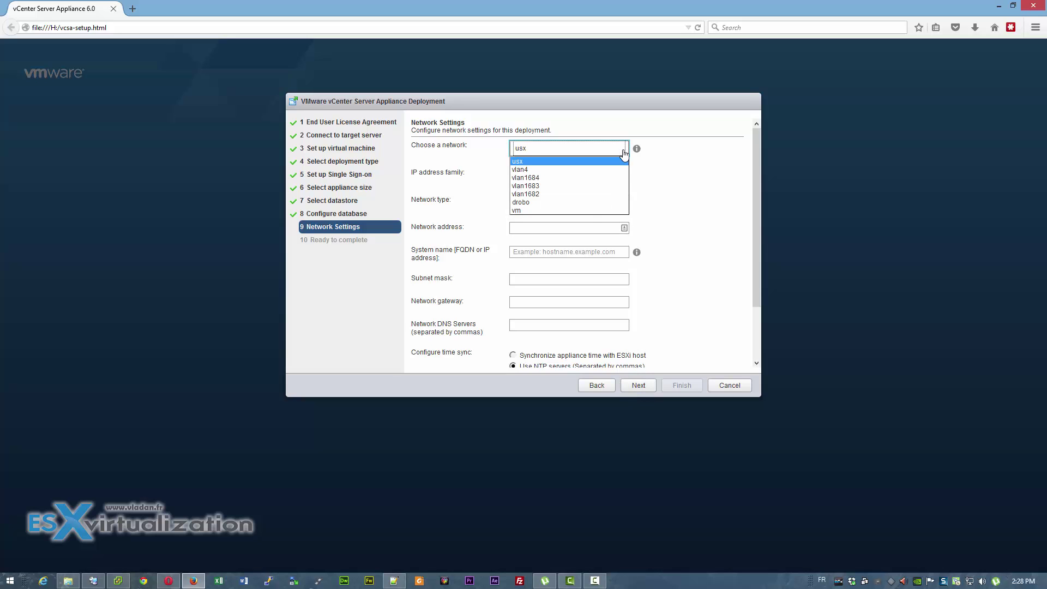
pyautogui.click(578, 210)
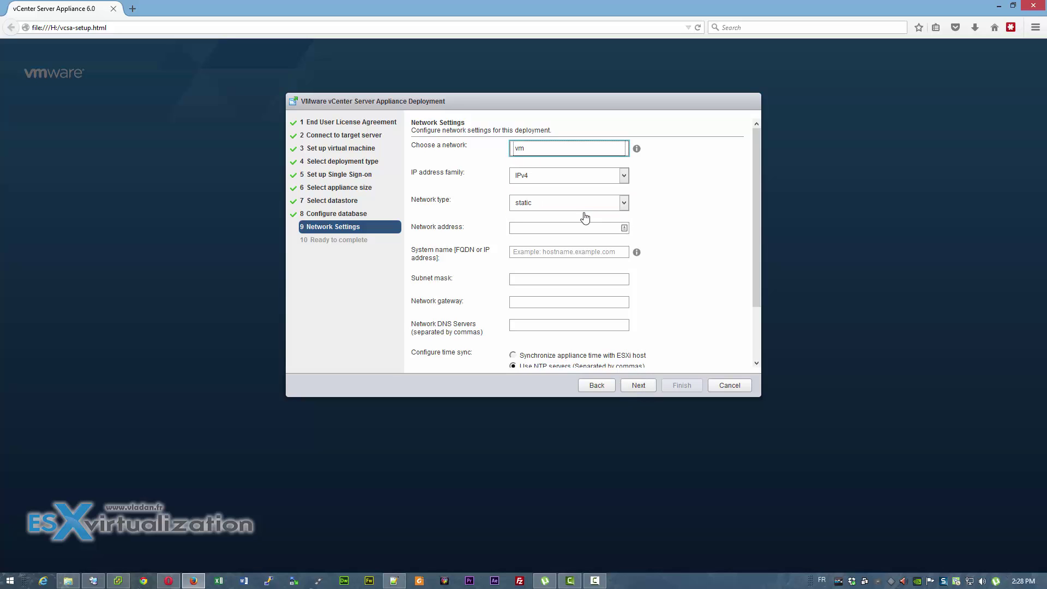
pyautogui.click(514, 228)
pyautogui.write('10.10')
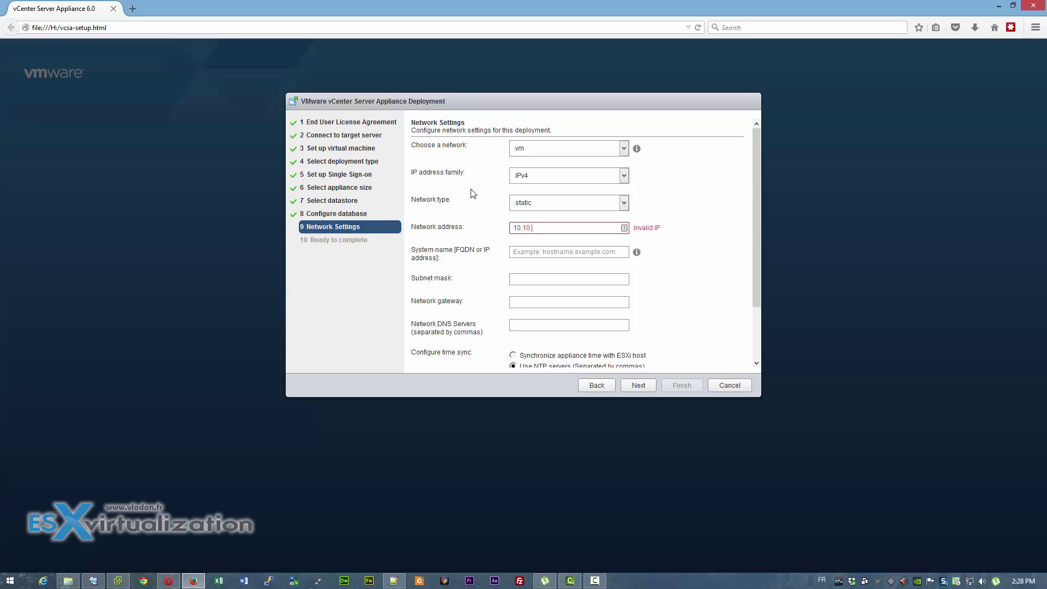
pyautogui.write('.7.27')
pyautogui.click(519, 256)
pyautogui.write('vcsa')
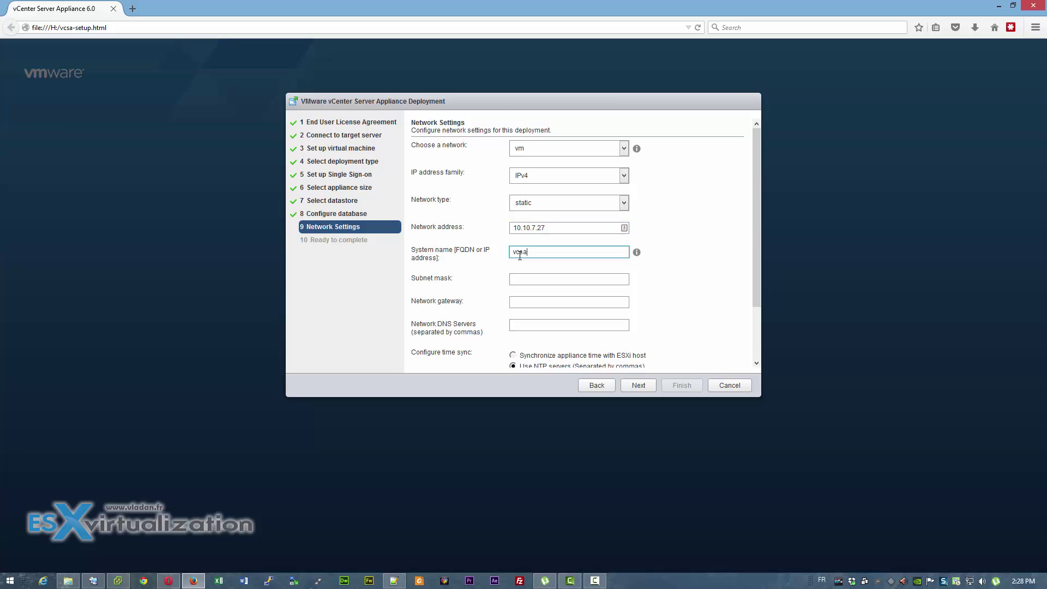
pyautogui.write('.lab.local')
pyautogui.press('Tab')
pyautogui.write('255.255.')
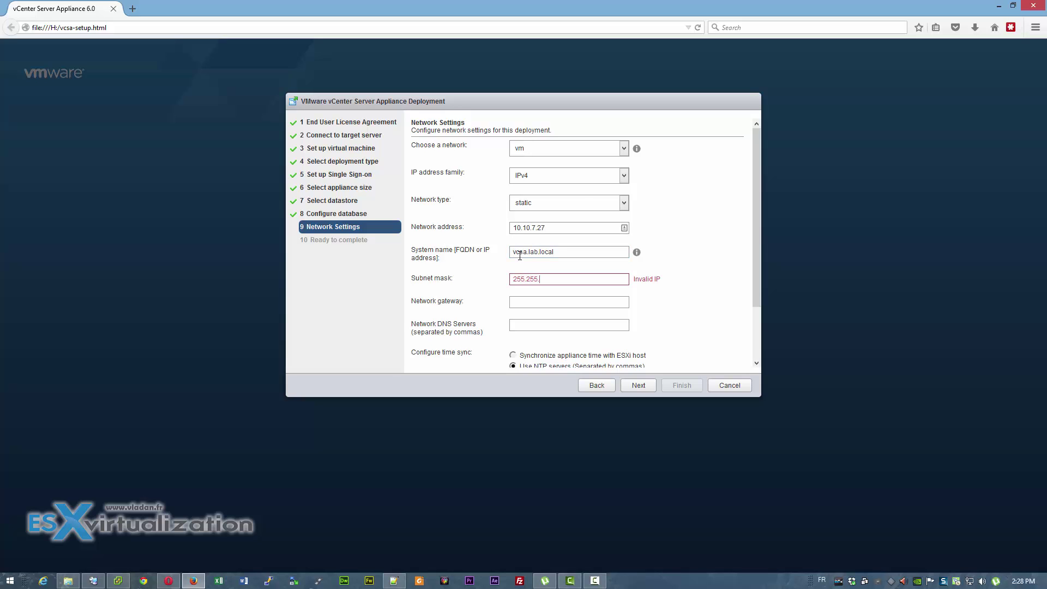
pyautogui.write('255.0')
# Step: Set gateway 10.10.7.1, DNS 10.10.7.7, ESXi host time sync and enable SSH
pyautogui.click(528, 302)
pyautogui.write('10.10.7.')
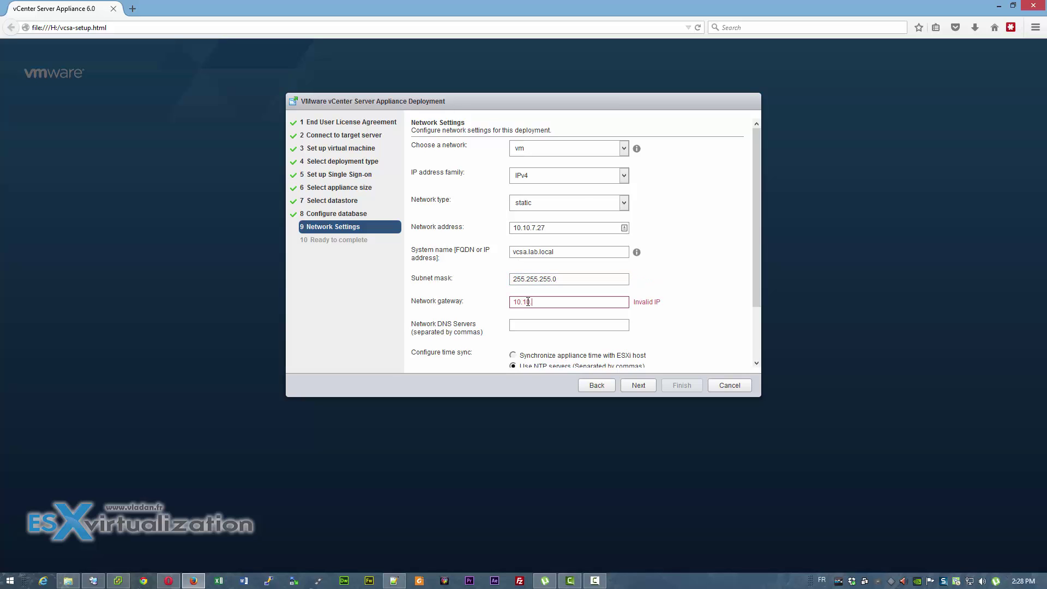
pyautogui.write('1')
pyautogui.click(540, 324)
pyautogui.write('10.10.7.')
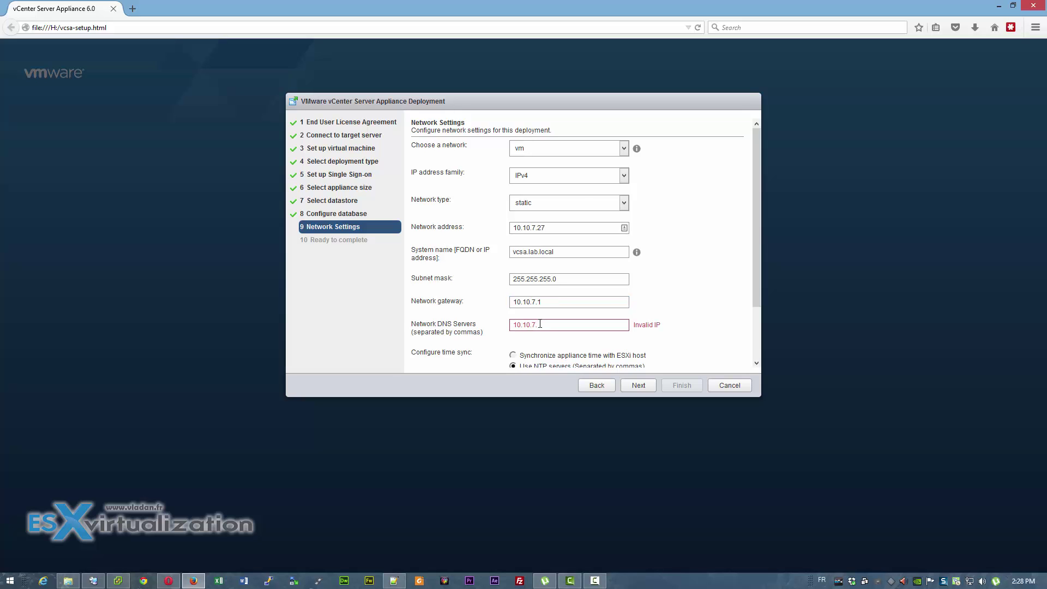
pyautogui.write('7')
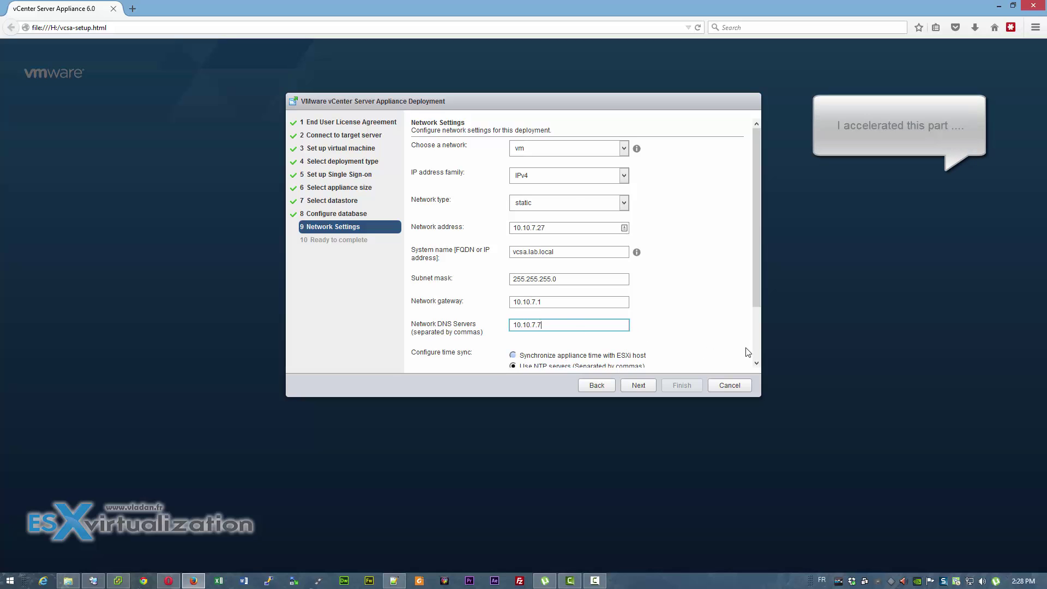
pyautogui.scroll(-3, 744, 354)
pyautogui.click(512, 318)
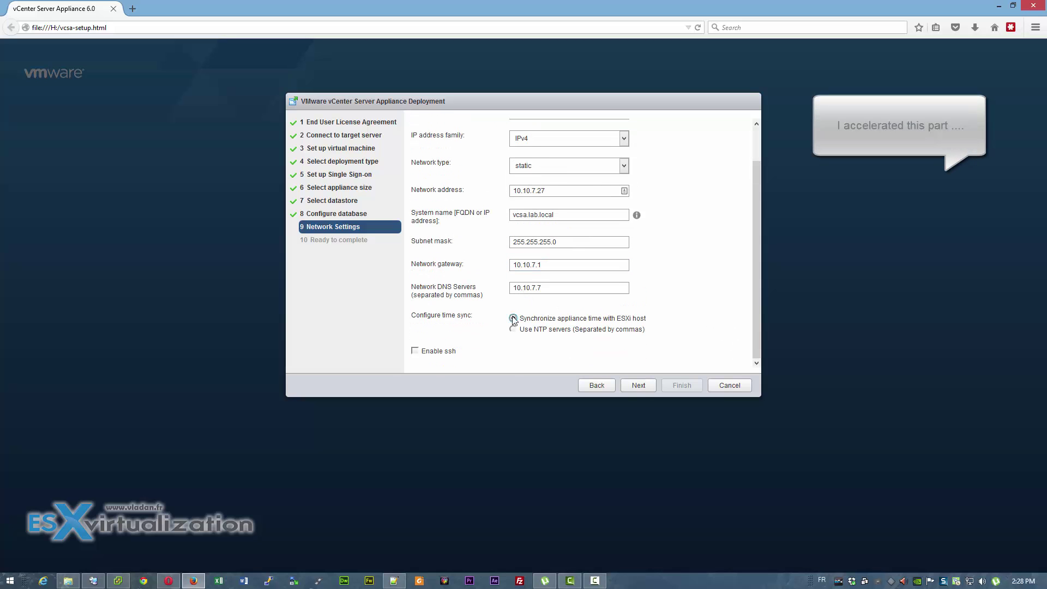
pyautogui.click(441, 353)
pyautogui.click(639, 386)
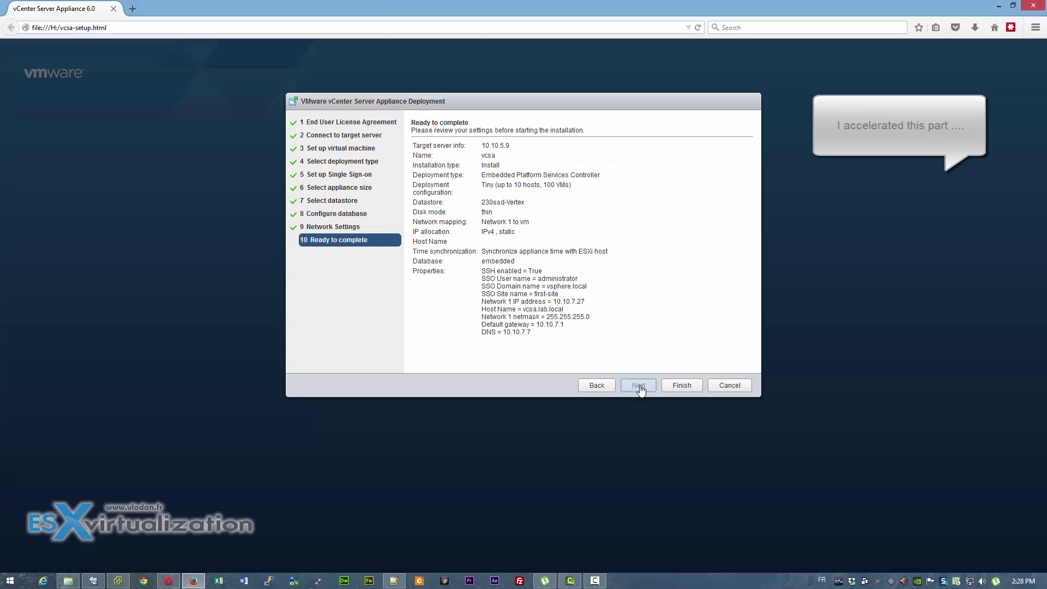
# Step: Finish the wizard to deploy the appliance and wait for Installation Complete
pyautogui.click(680, 386)
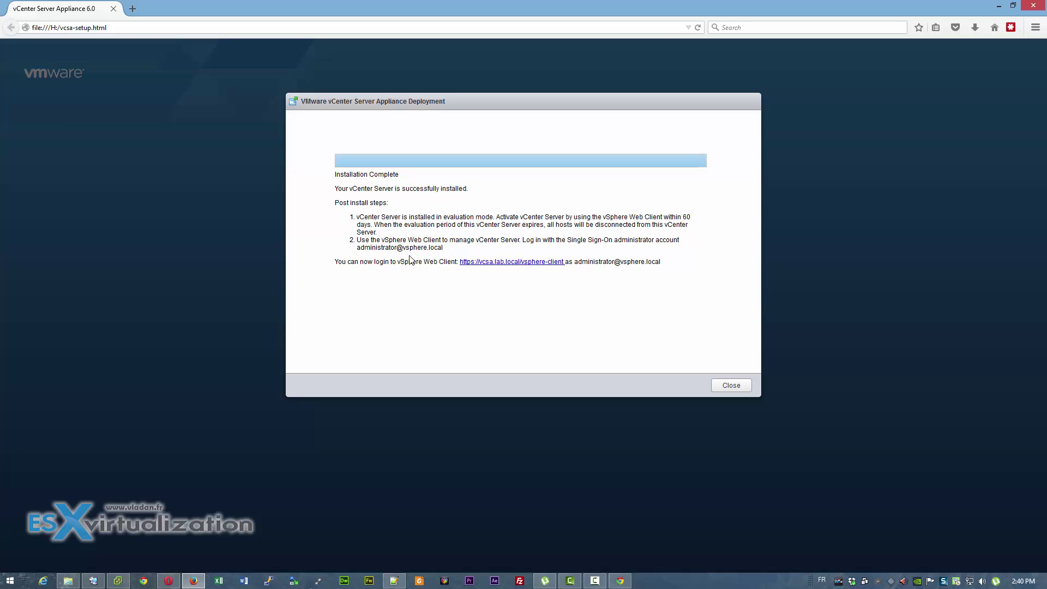
# Step: Open the vSphere Web Client link and add a Firefox security exception for it
pyautogui.click(508, 263)
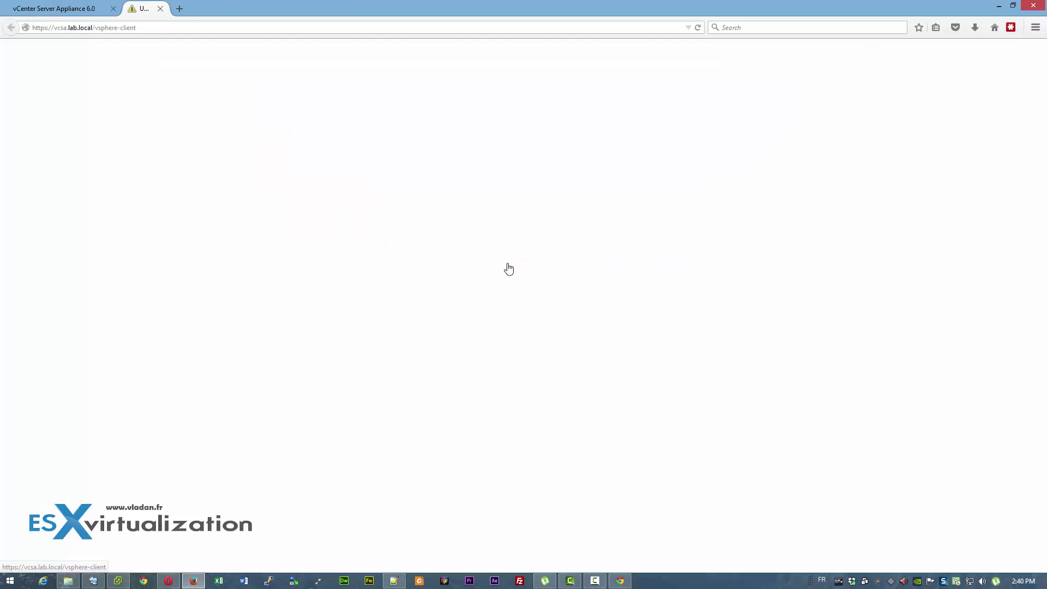
pyautogui.click(452, 254)
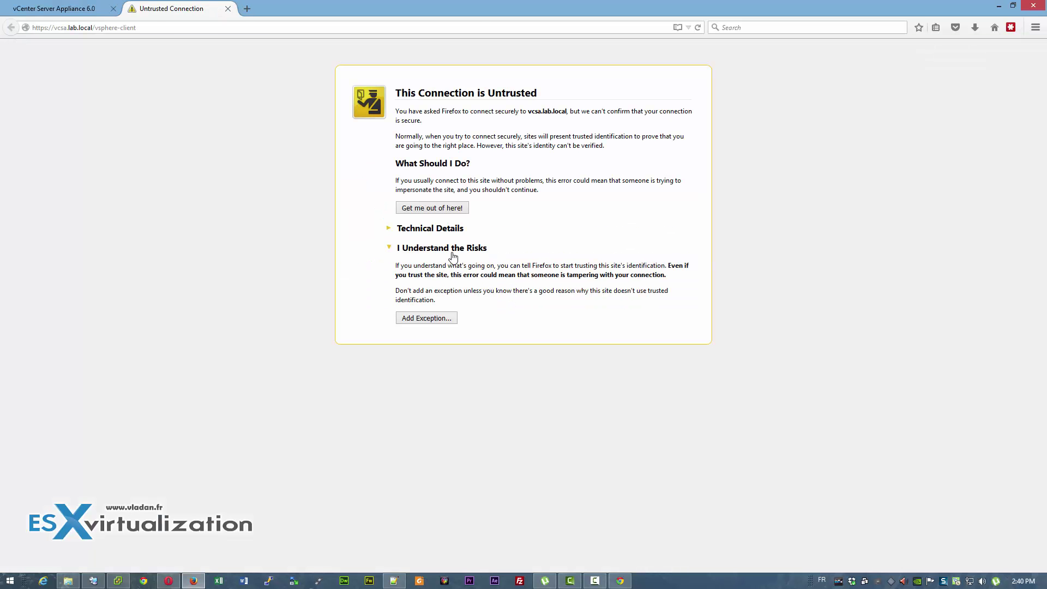
pyautogui.click(436, 313)
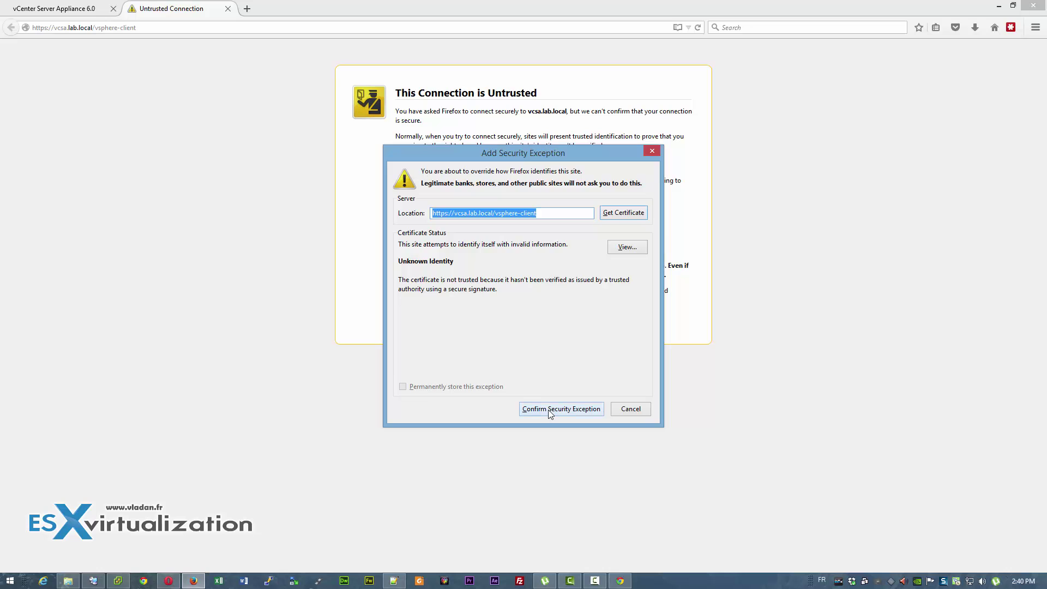
pyautogui.click(548, 410)
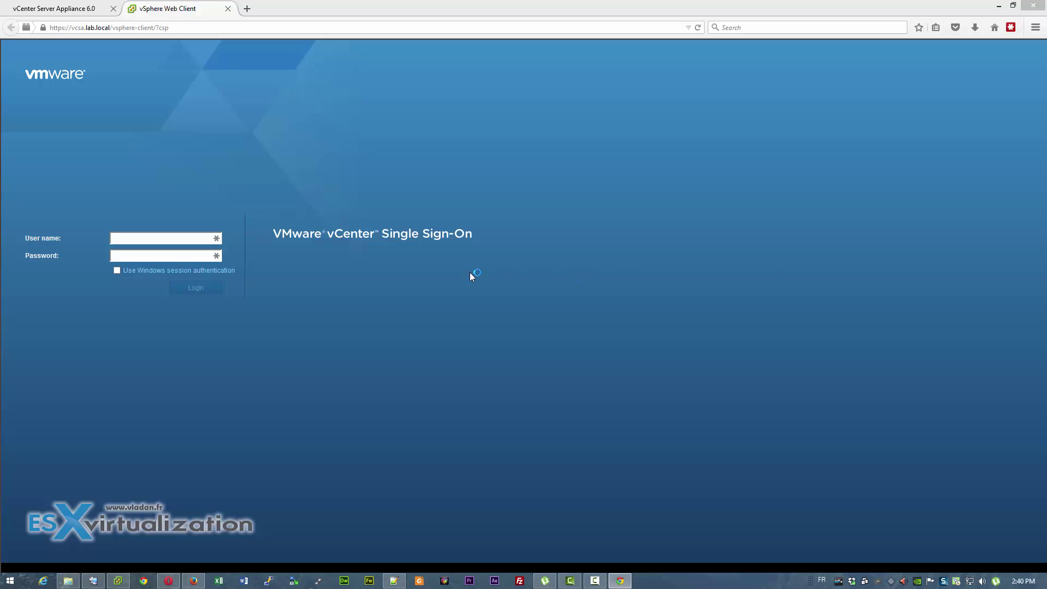
# Step: Log in with the SSO administrator account and its password
pyautogui.click(176, 239)
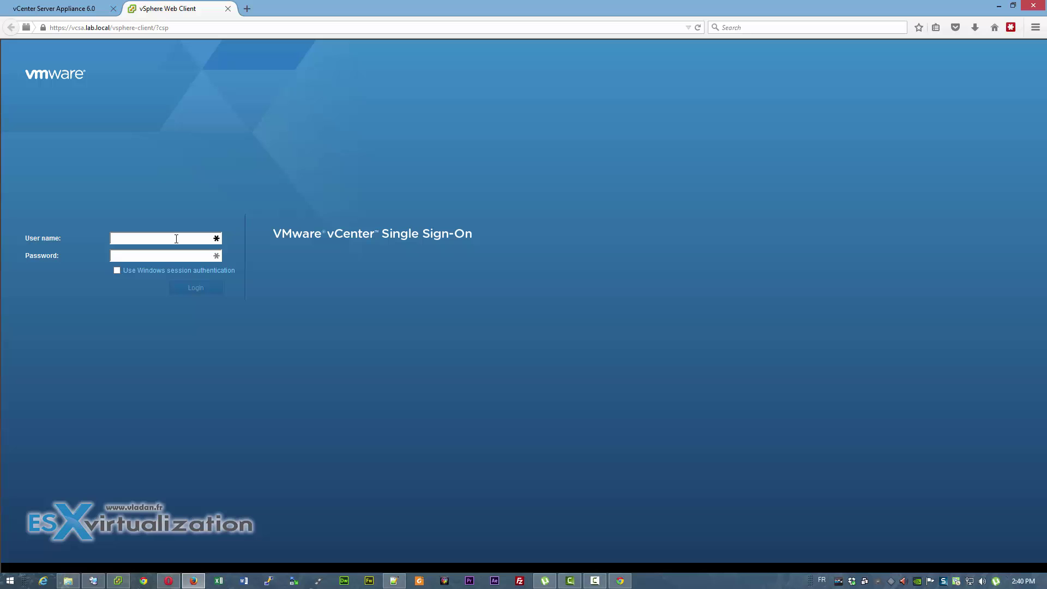
pyautogui.write('administrator@vsphere.loca•••••••••••')
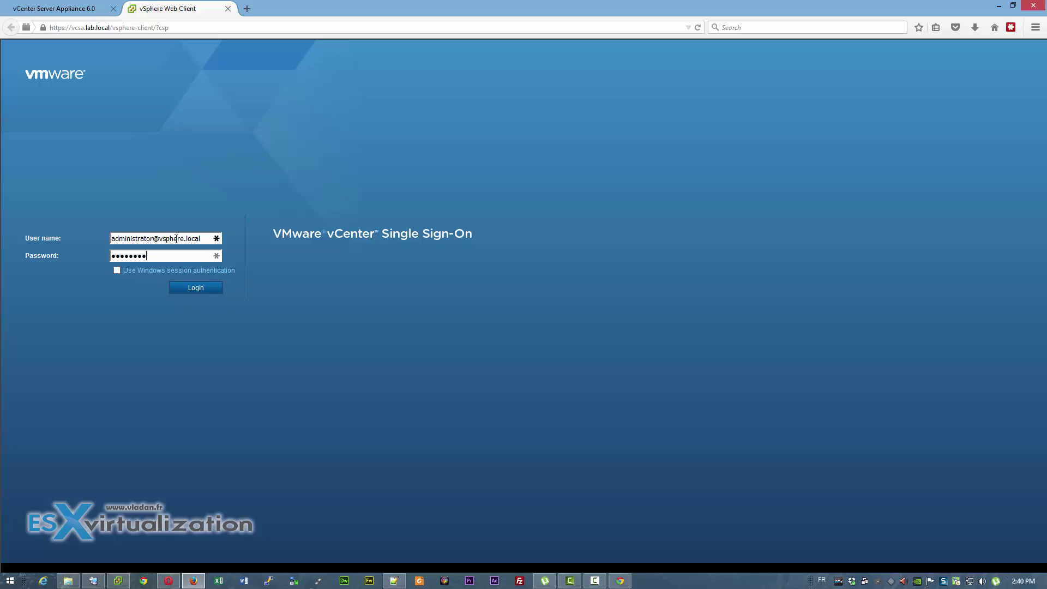
pyautogui.press('Return')
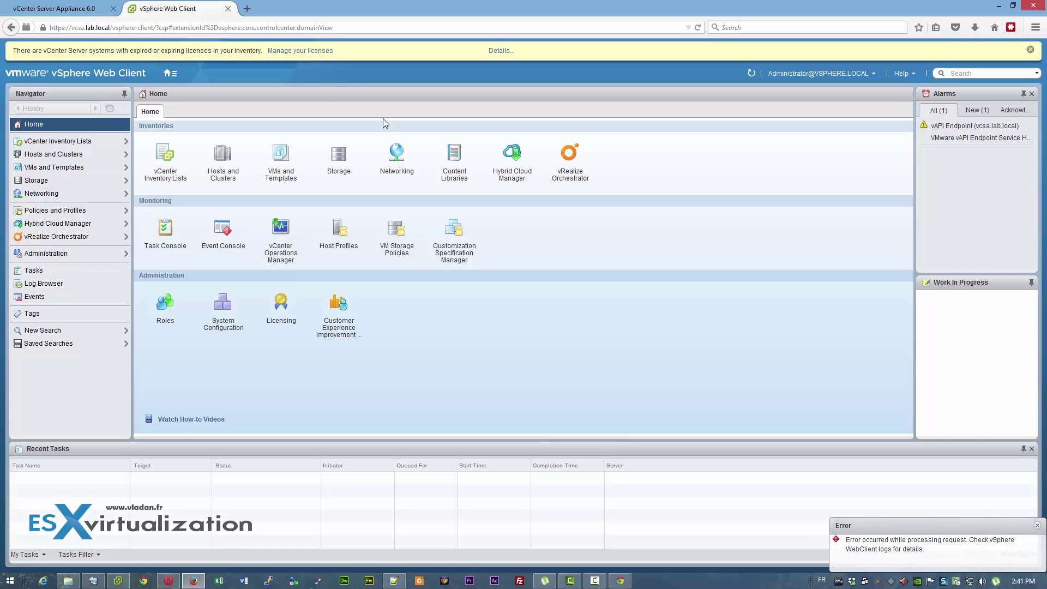
# Step: Load the appliance management page over https on port 5480 and trust its certificate
pyautogui.click(223, 154)
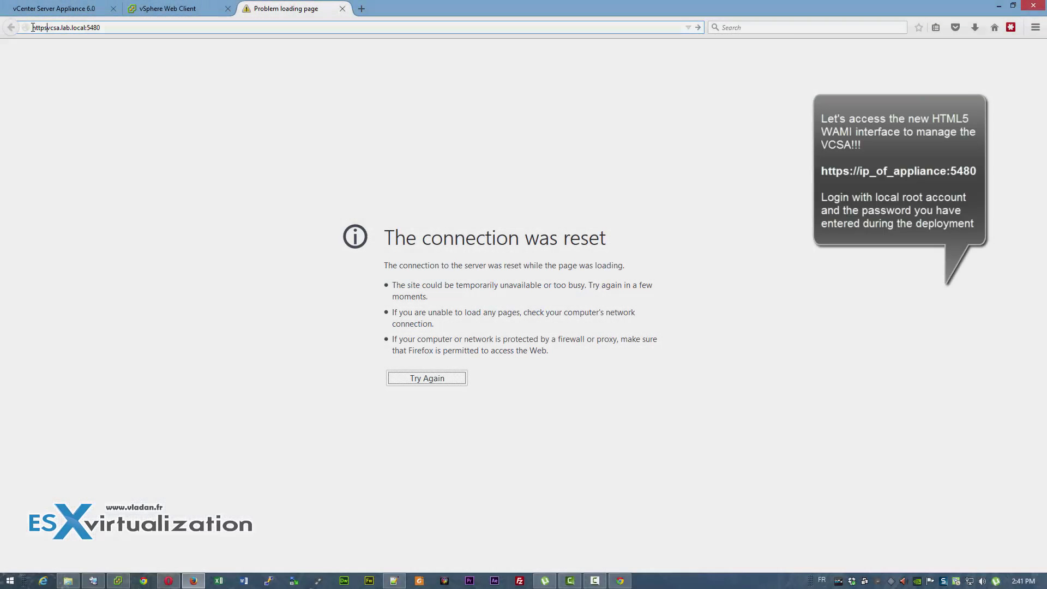
pyautogui.click(33, 27)
pyautogui.write('https://')
pyautogui.press('Return')
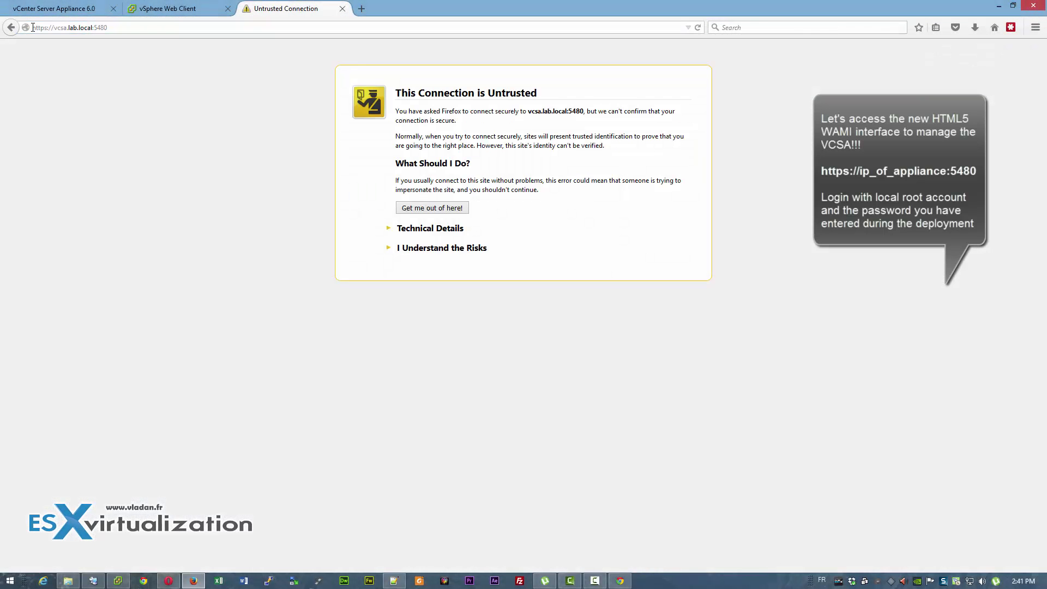
pyautogui.click(412, 250)
pyautogui.click(428, 318)
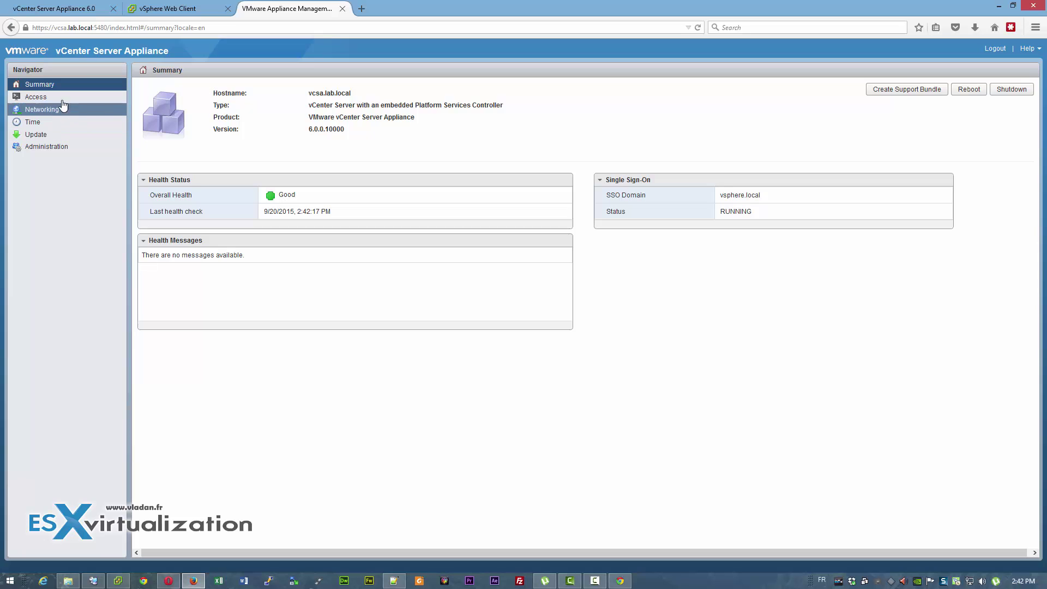
# Step: Enable bash shell access in the appliance Access settings
pyautogui.click(36, 97)
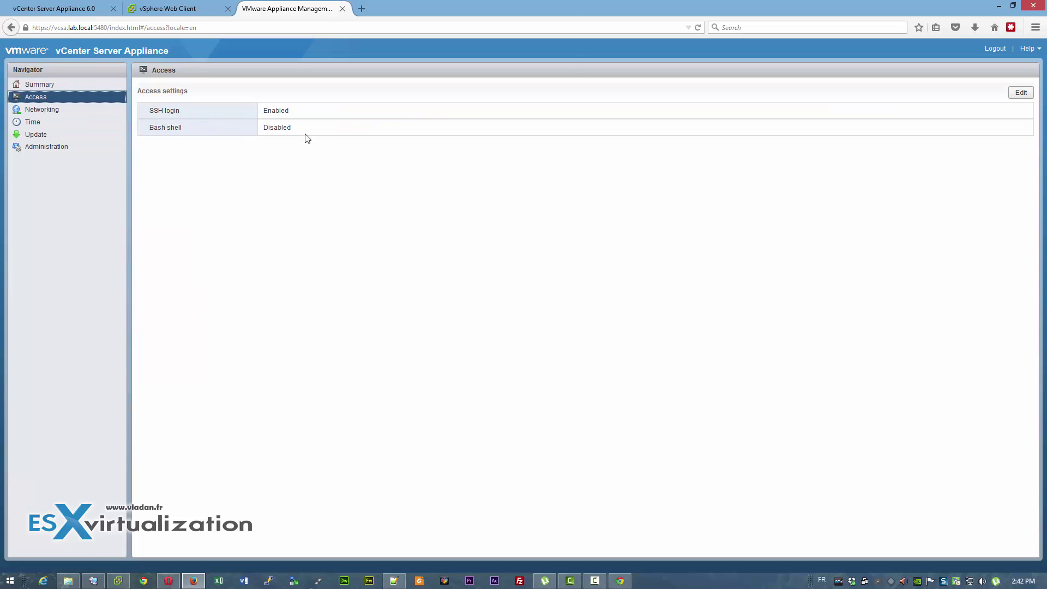
pyautogui.click(1020, 93)
pyautogui.click(470, 295)
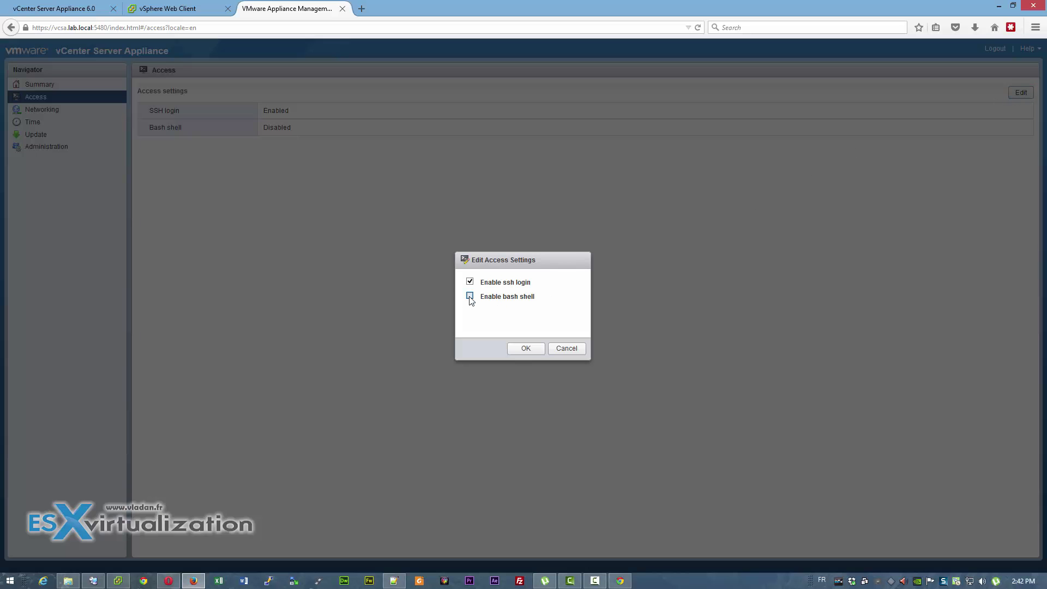
pyautogui.click(524, 352)
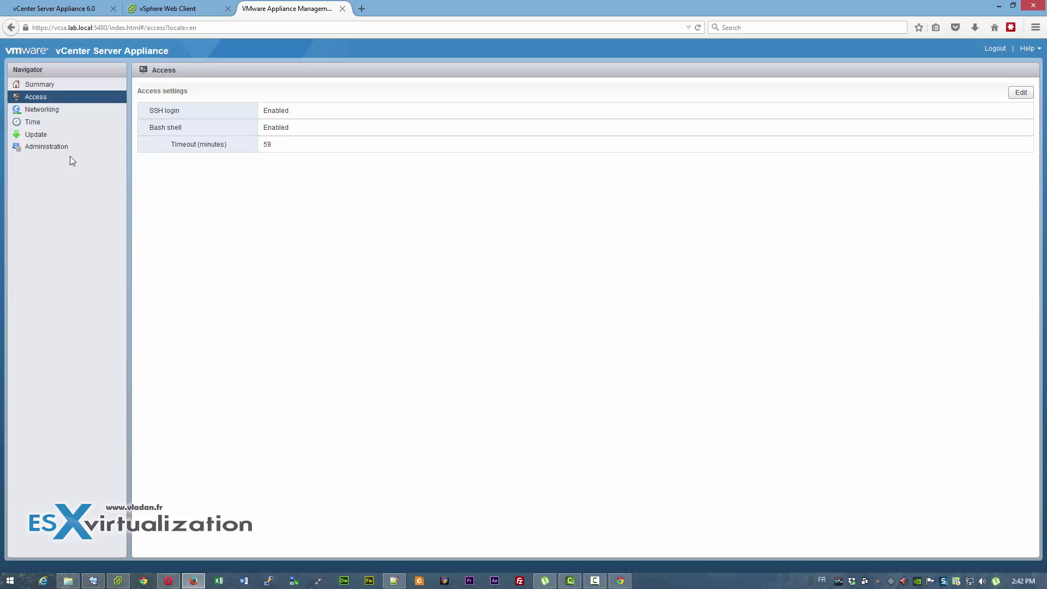
# Step: Review the Networking, Time and Update pages in the VAMI Navigator
pyautogui.click(52, 112)
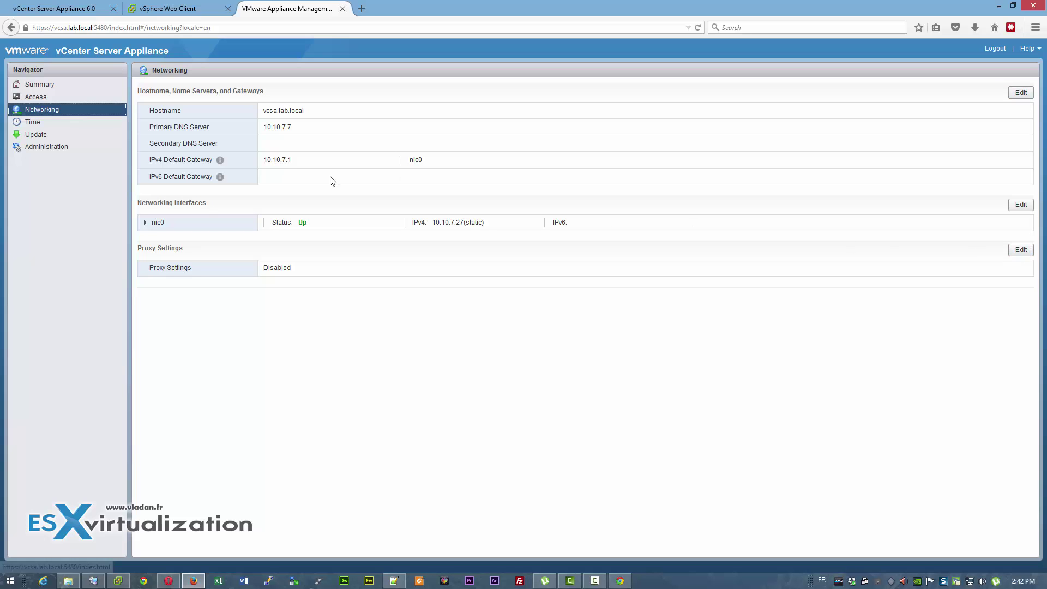
pyautogui.click(36, 124)
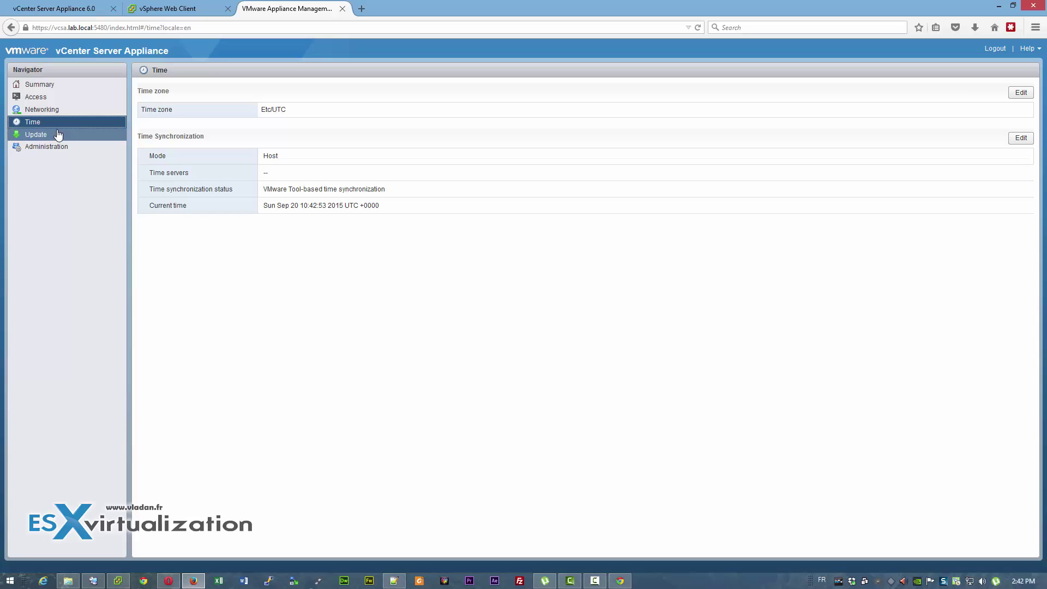
pyautogui.click(37, 136)
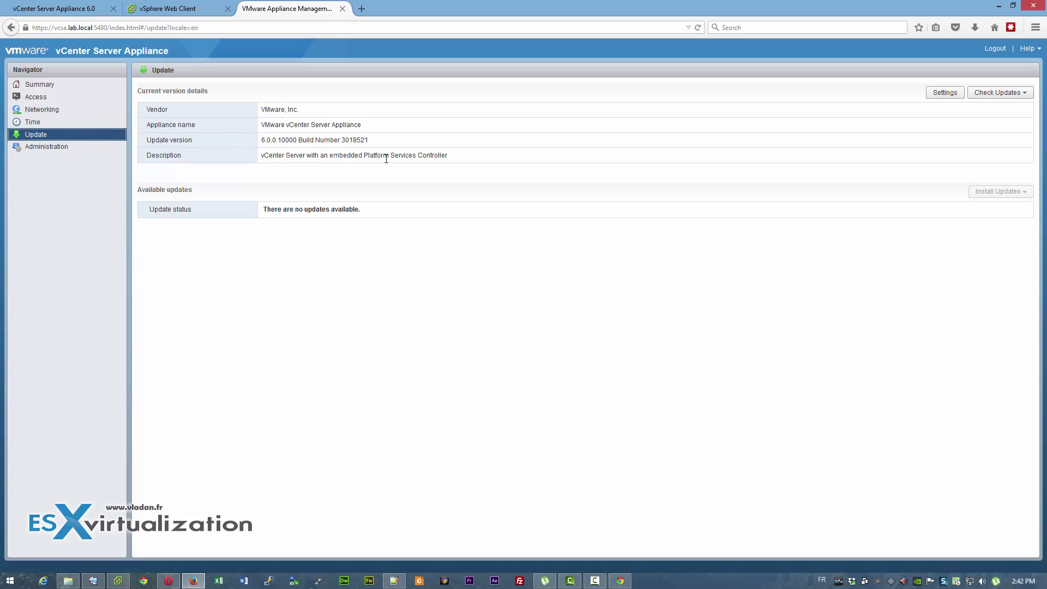
# Step: Leave update settings unchanged, check the CD-ROM for patches (none found), then go to Administration
pyautogui.click(944, 95)
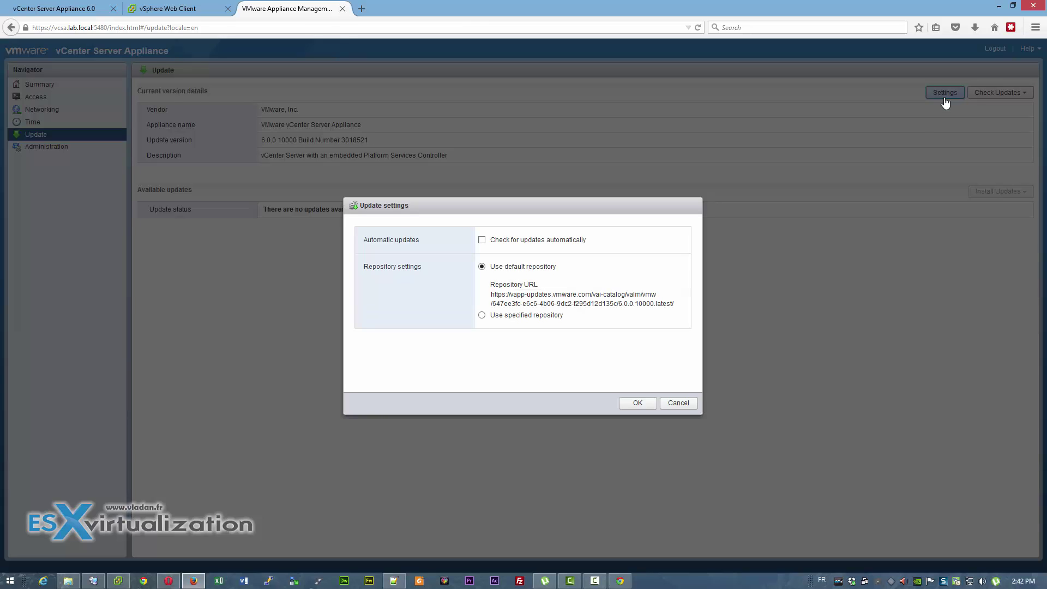
pyautogui.click(679, 403)
pyautogui.click(1007, 103)
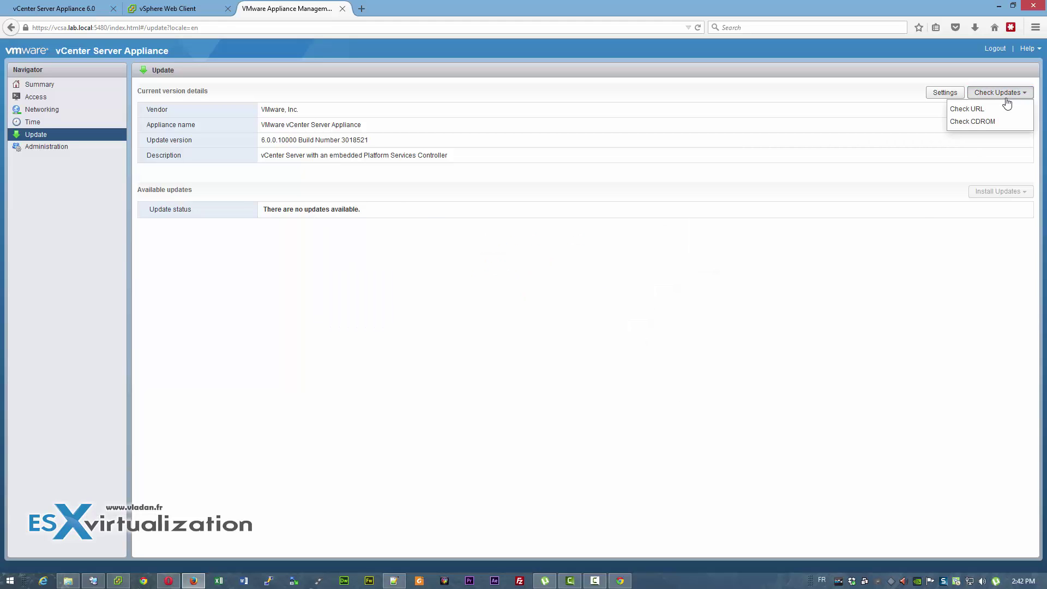
pyautogui.click(988, 128)
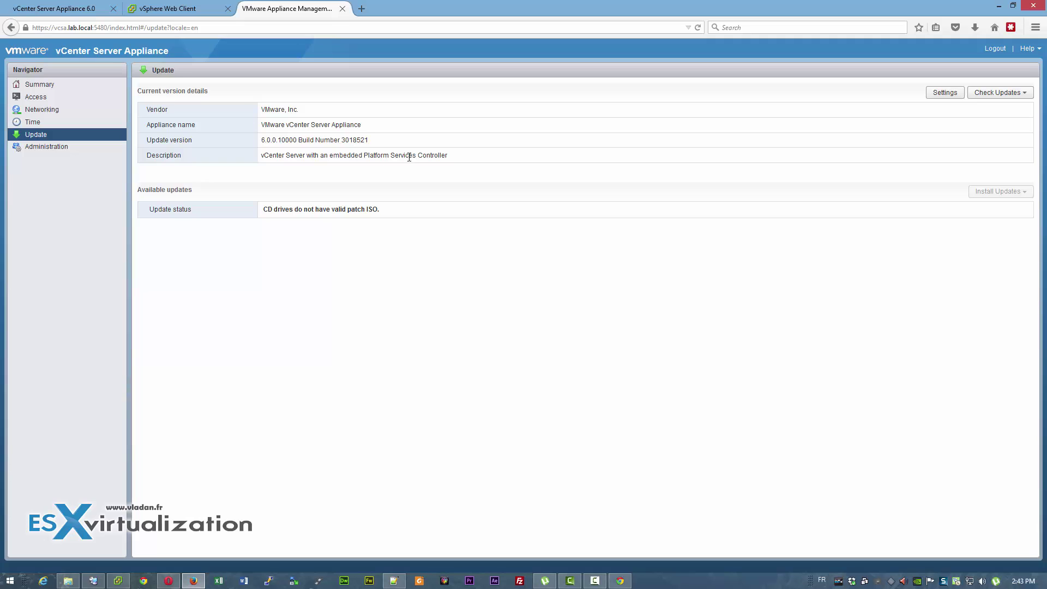
pyautogui.click(44, 147)
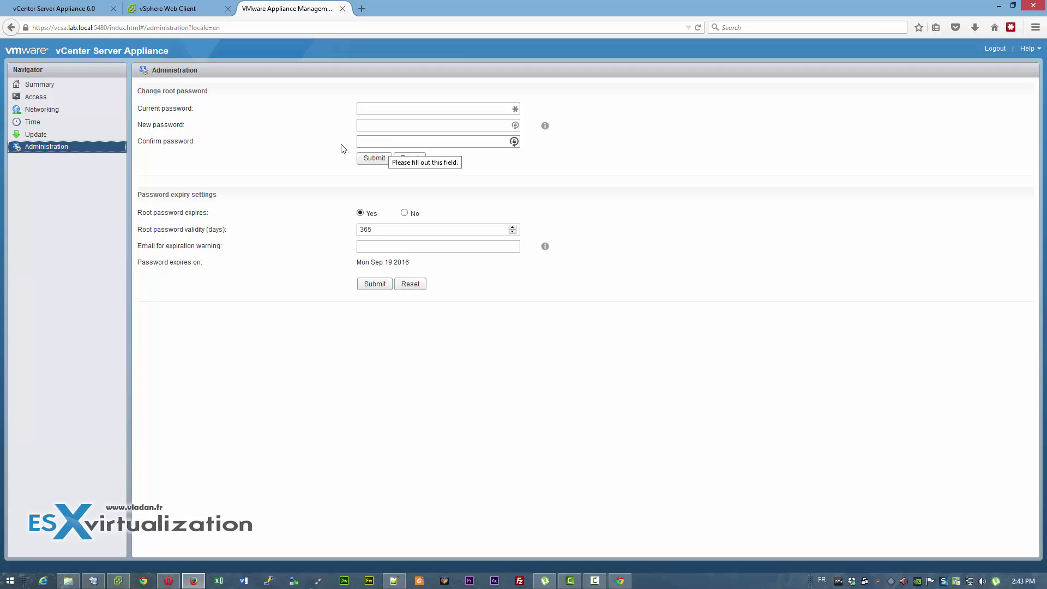
# Step: Set 'Root password expires' to No and submit the password expiry settings
pyautogui.click(375, 245)
pyautogui.click(485, 234)
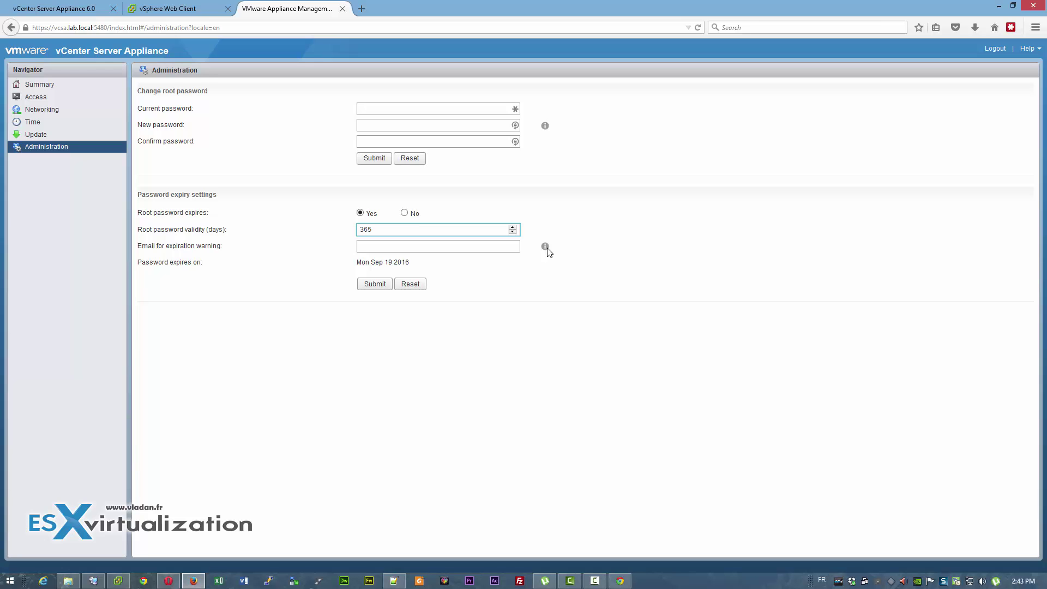
pyautogui.click(486, 250)
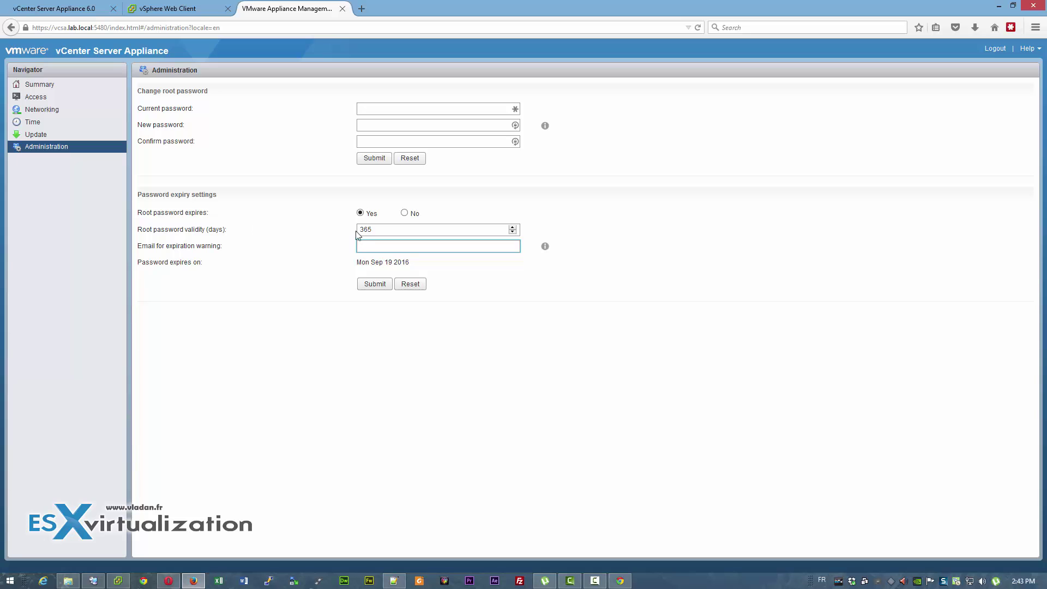
pyautogui.click(404, 213)
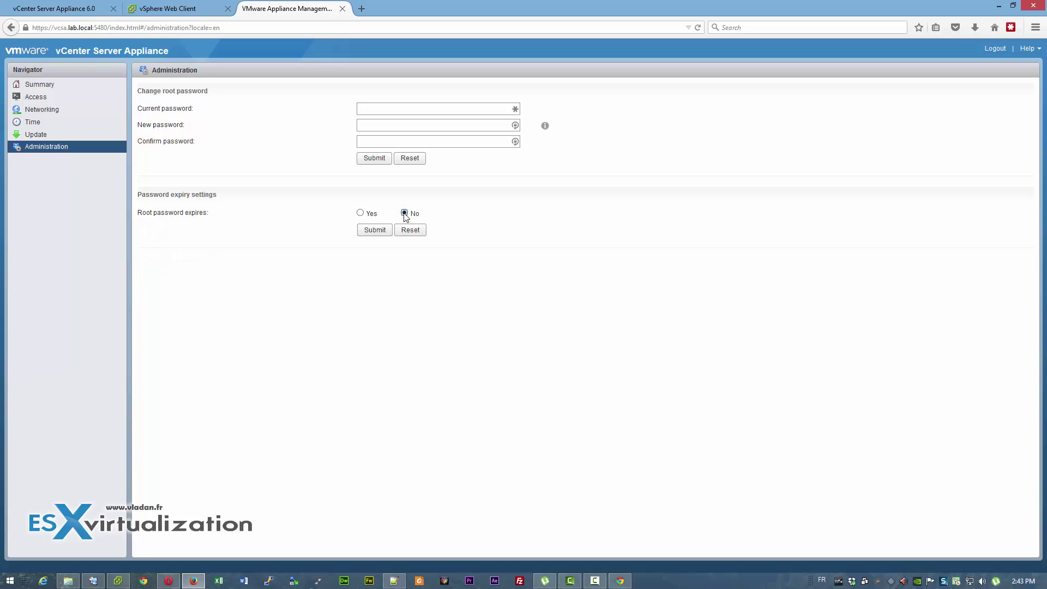
pyautogui.click(382, 231)
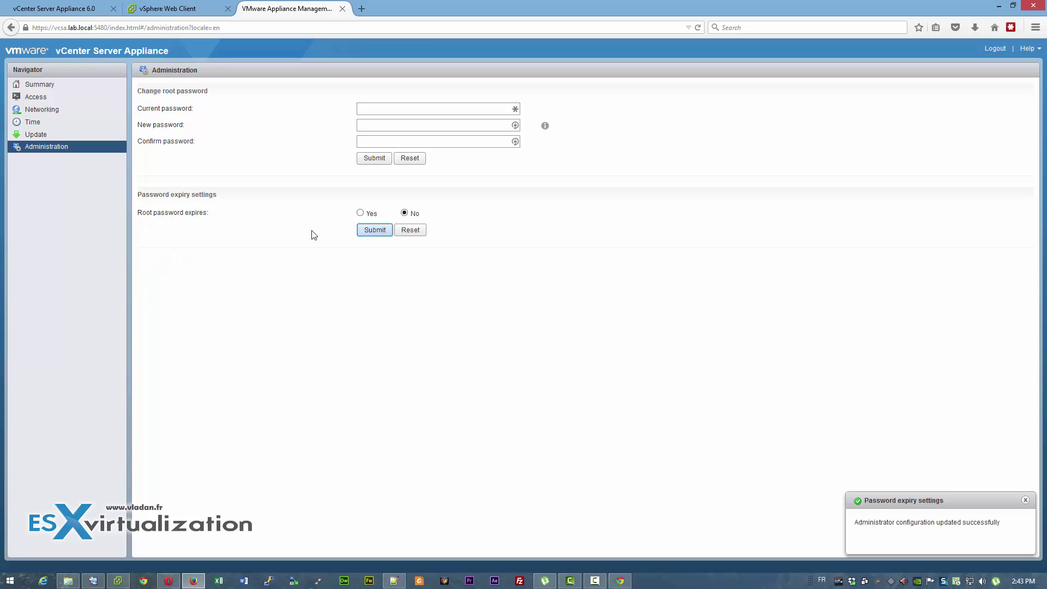